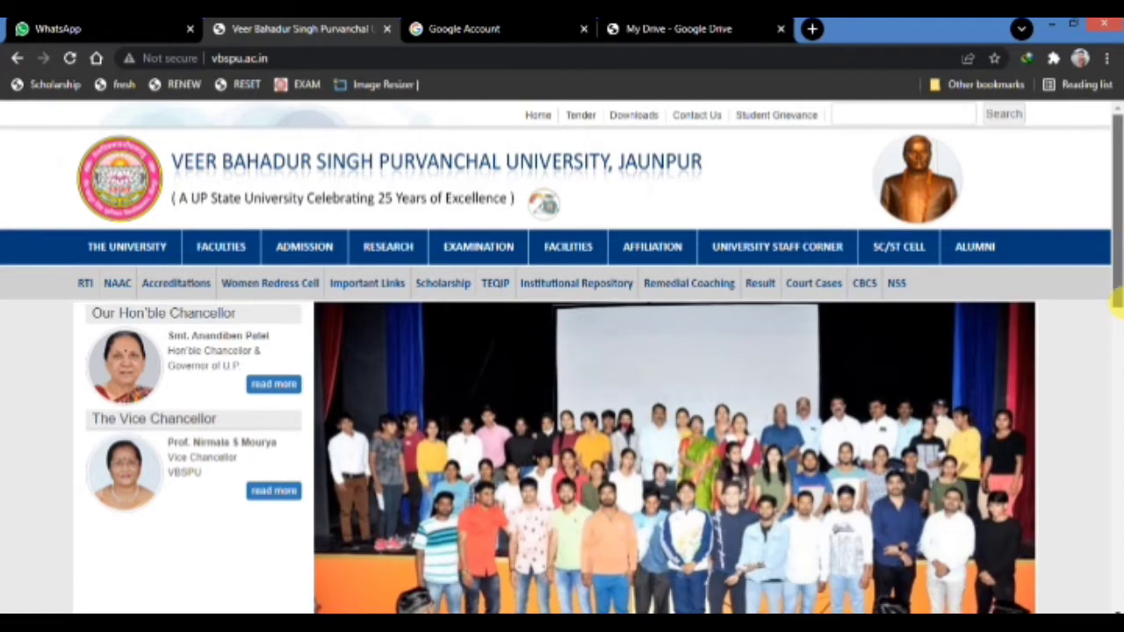
# - Open the university's examination forms site and expand the Student Registration Form 2021-22 section
pyautogui.moveTo(1116, 298); pyautogui.dragTo(1117, 482)
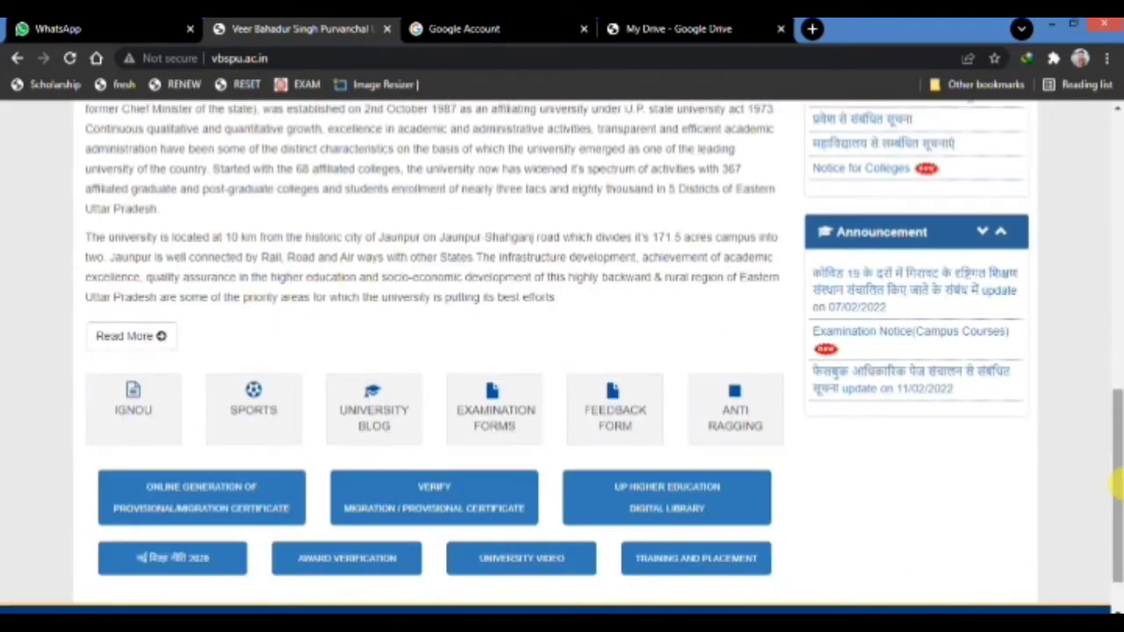
pyautogui.click(485, 418)
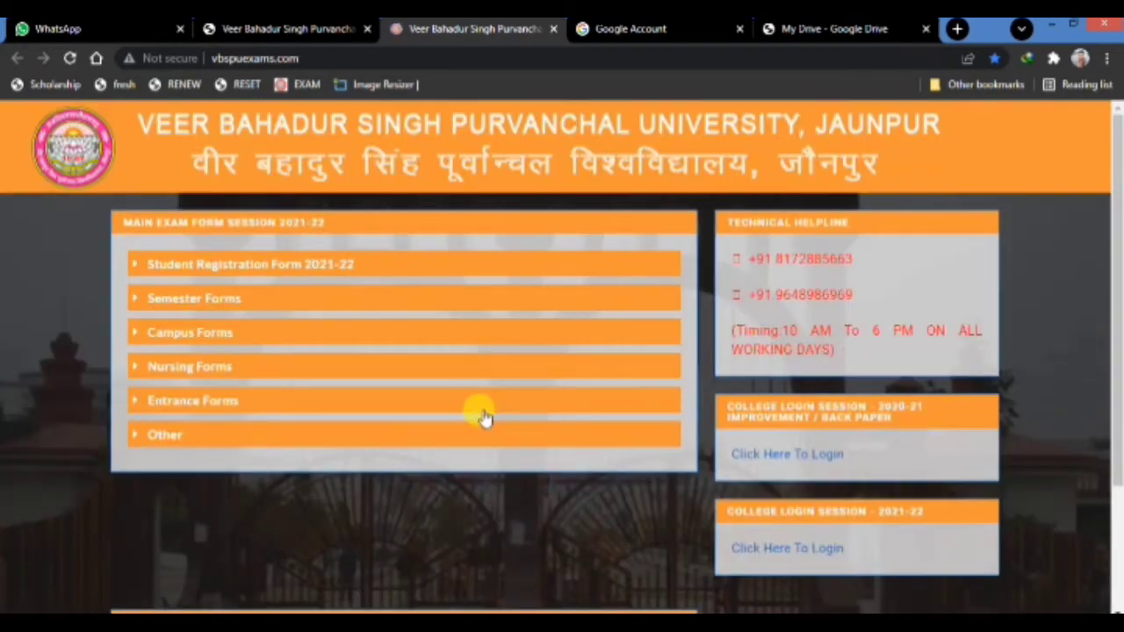
pyautogui.click(159, 270)
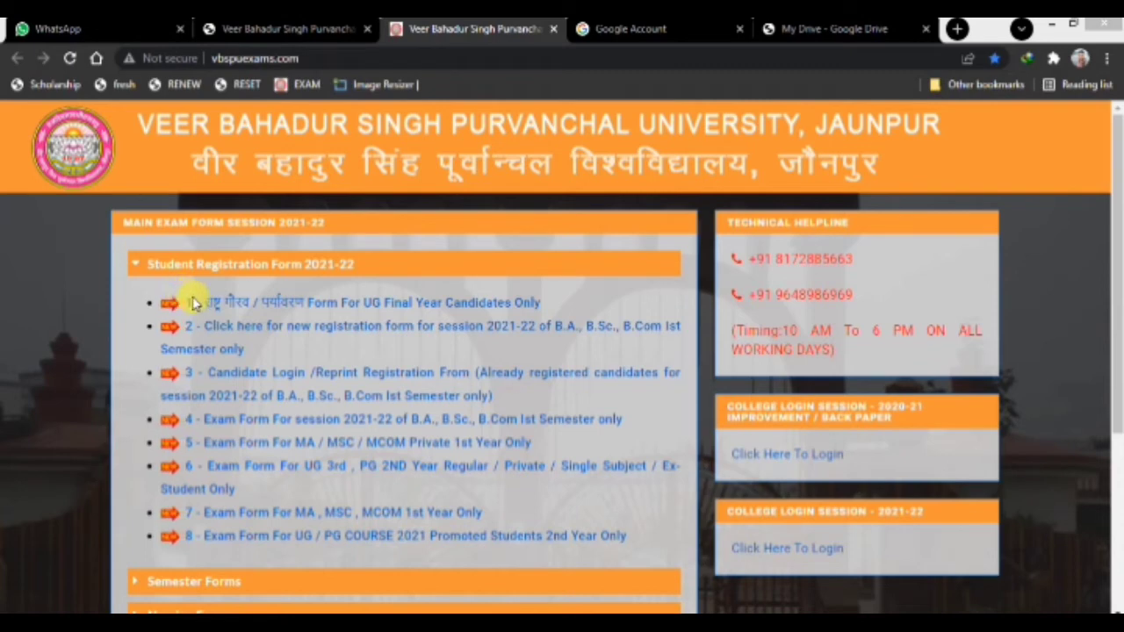
# - Examine the numbered form links under Student Registration Form 2021-22 and which candidates each one is for
pyautogui.moveTo(167, 298); pyautogui.dragTo(566, 323)
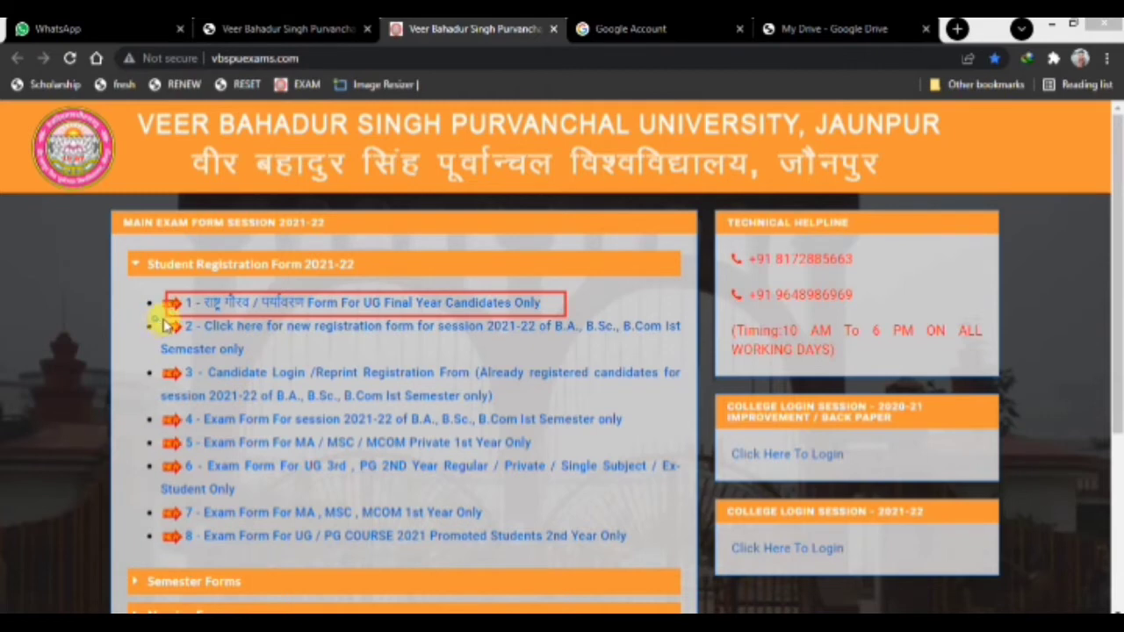
pyautogui.moveTo(163, 325)
pyautogui.mouseDown()
pyautogui.moveTo(703, 354)
pyautogui.moveTo(683, 359)
pyautogui.moveTo(691, 364)
pyautogui.mouseUp()
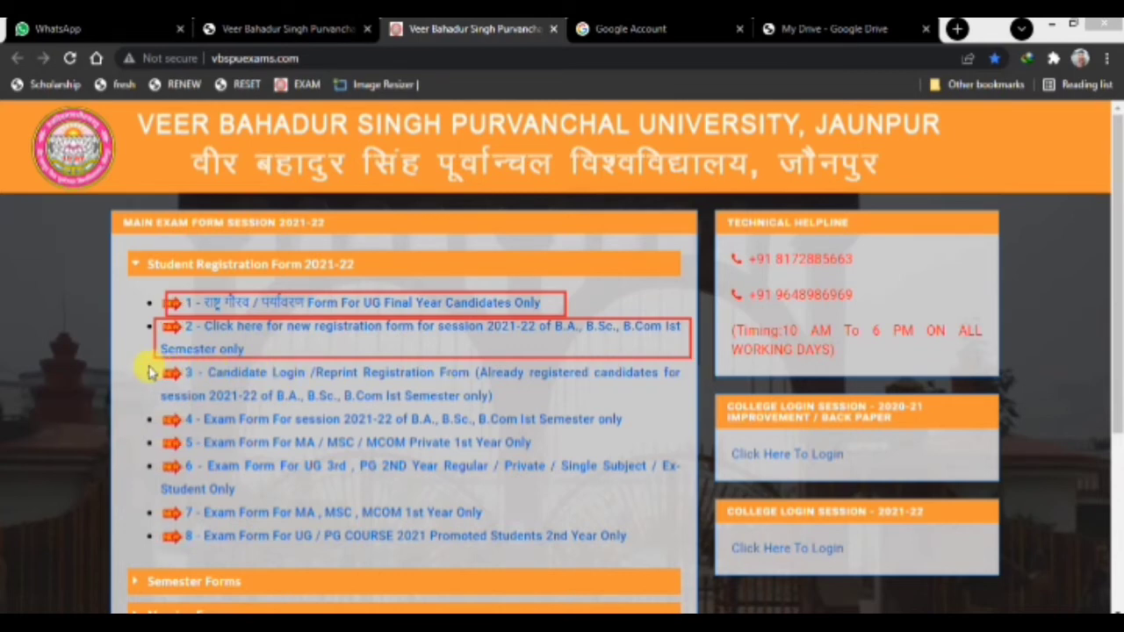
pyautogui.moveTo(151, 371)
pyautogui.mouseDown()
pyautogui.moveTo(351, 420)
pyautogui.moveTo(690, 411)
pyautogui.mouseUp()
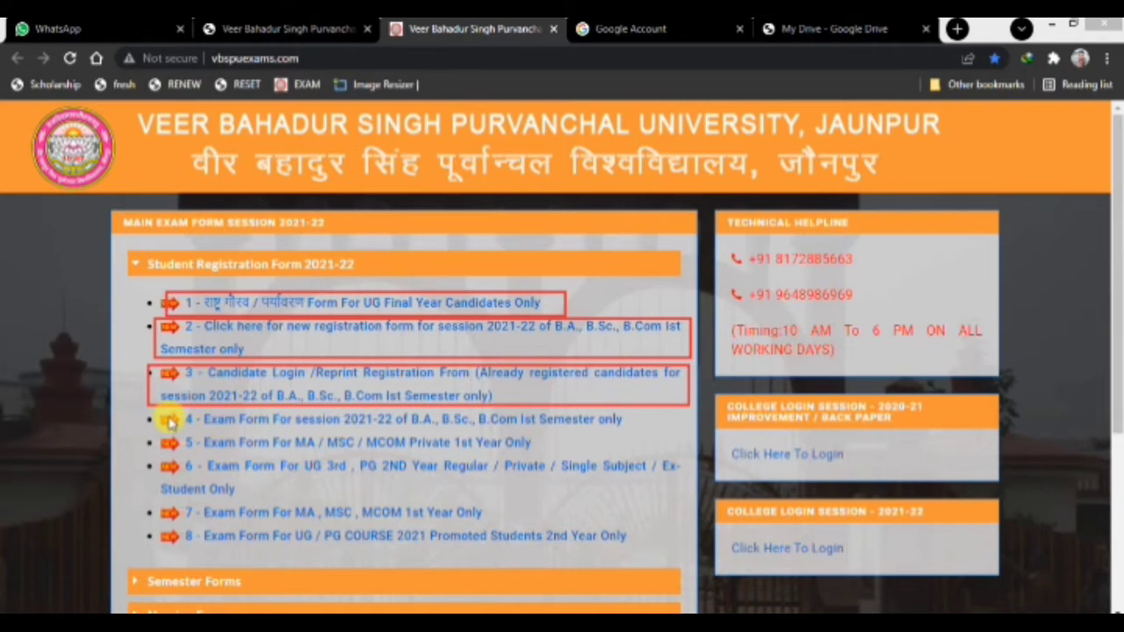
pyautogui.moveTo(138, 411)
pyautogui.mouseDown()
pyautogui.moveTo(333, 439)
pyautogui.moveTo(539, 424)
pyautogui.moveTo(637, 439)
pyautogui.mouseUp()
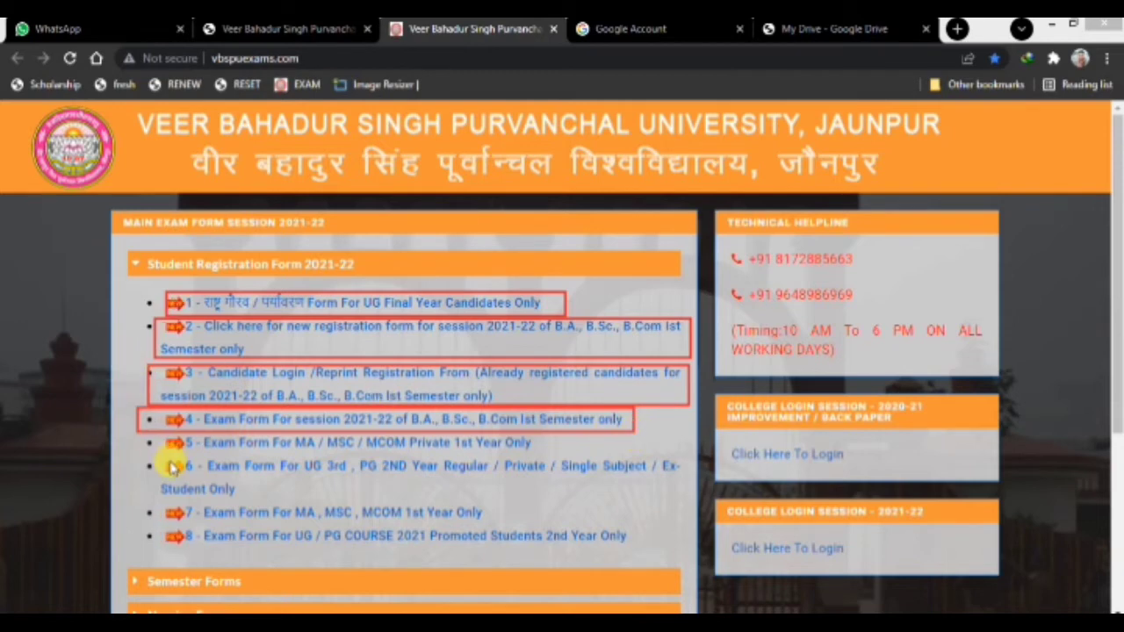
pyautogui.moveTo(145, 439); pyautogui.dragTo(566, 458)
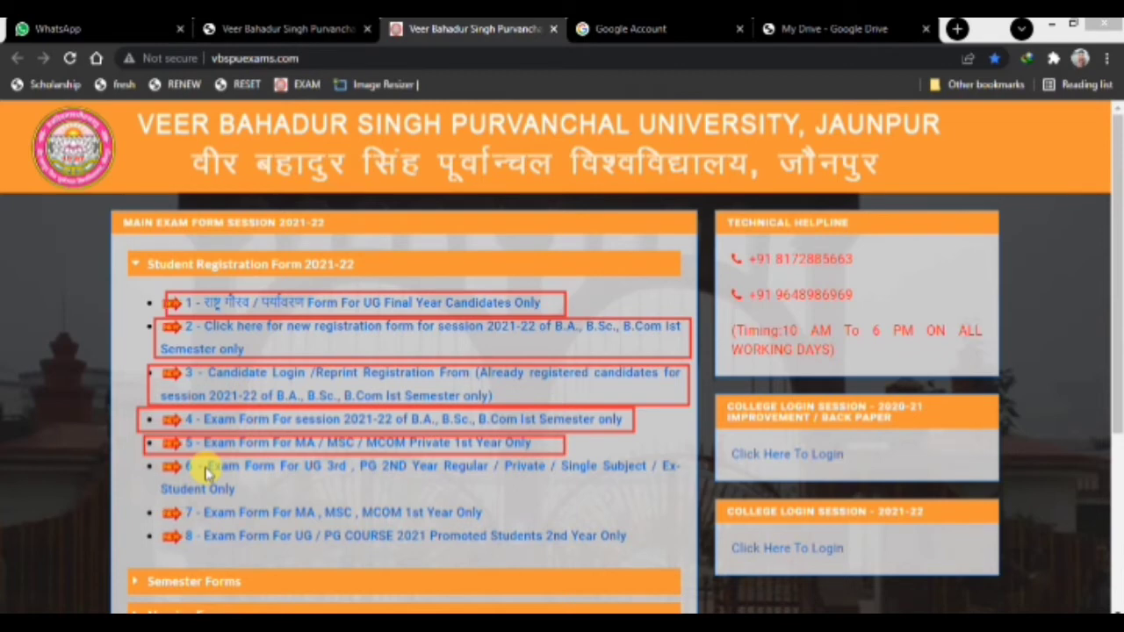
pyautogui.moveTo(136, 454); pyautogui.dragTo(691, 498)
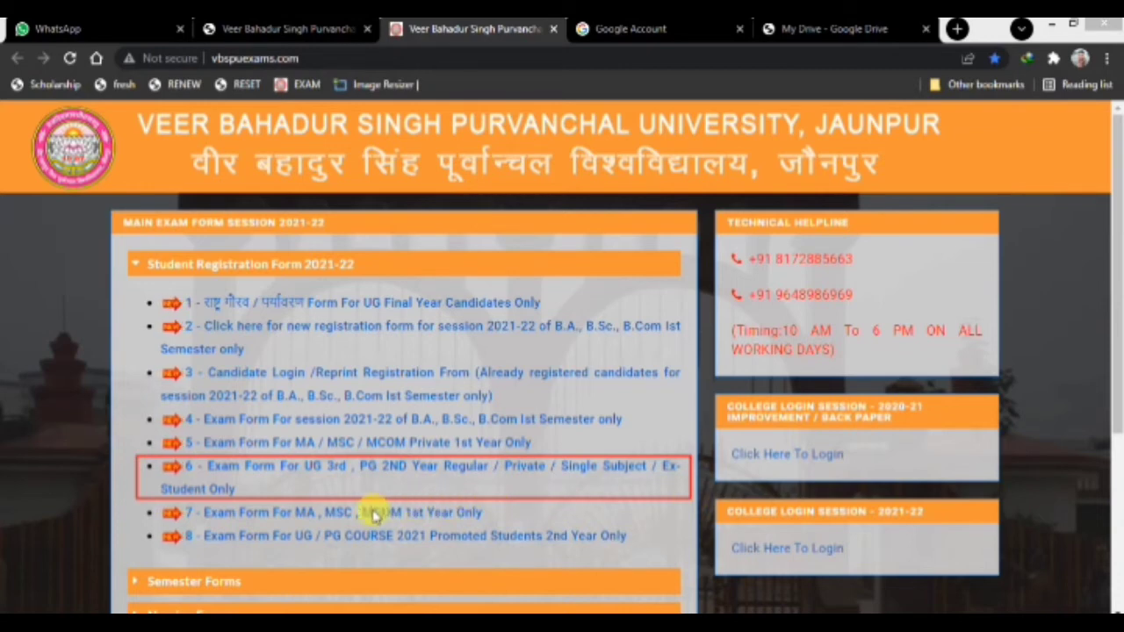
pyautogui.moveTo(139, 505)
pyautogui.mouseDown()
pyautogui.moveTo(479, 519)
pyautogui.moveTo(511, 537)
pyautogui.moveTo(510, 521)
pyautogui.mouseUp()
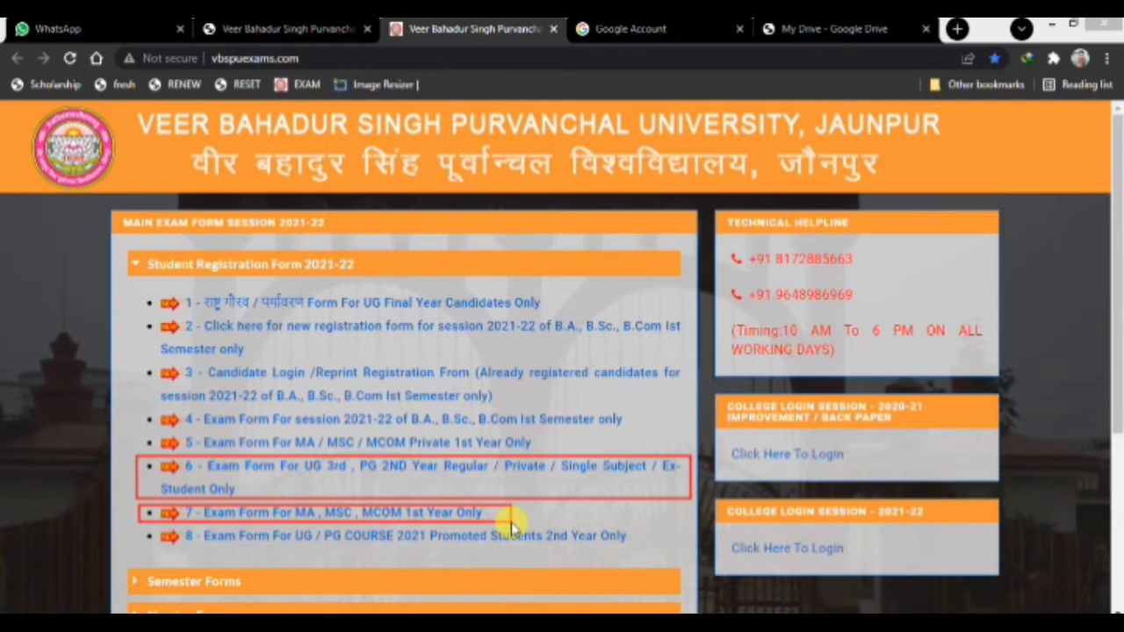
pyautogui.press('Escape')
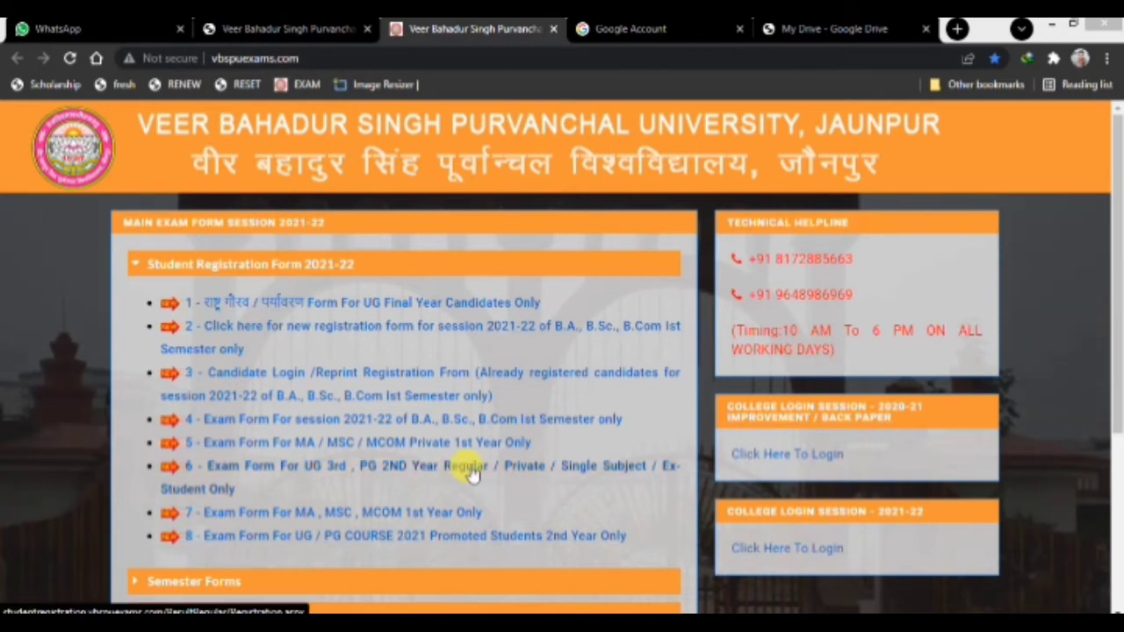
# - Load the UG 3rd / PG 2nd Year exam form for exam year 2021 using the student's previous class roll number
pyautogui.click(248, 465)
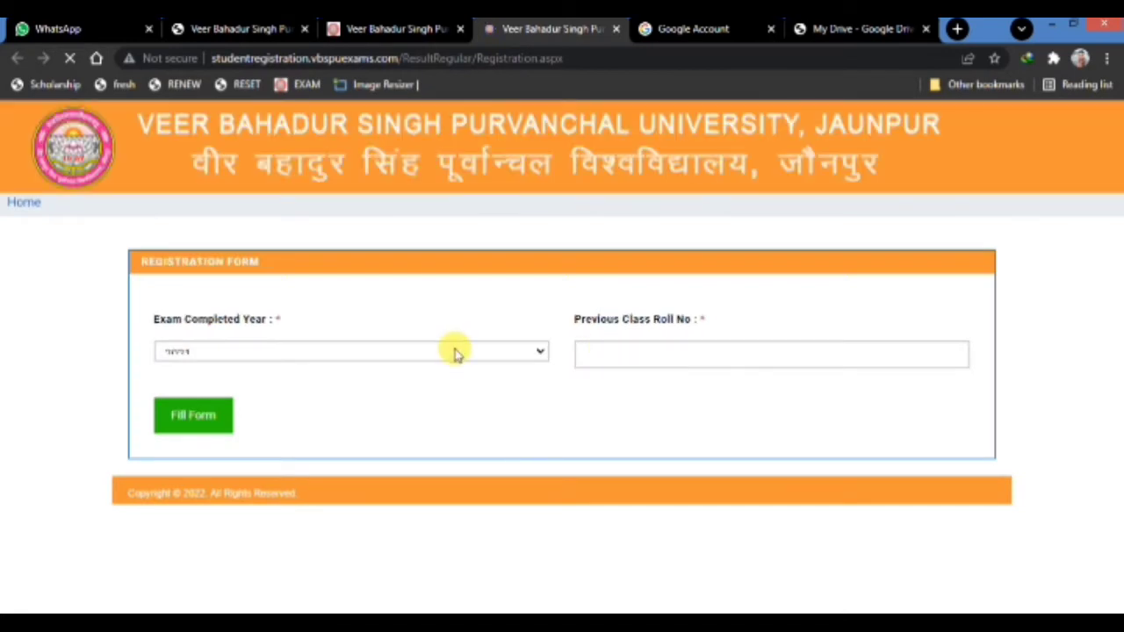
pyautogui.click(588, 358)
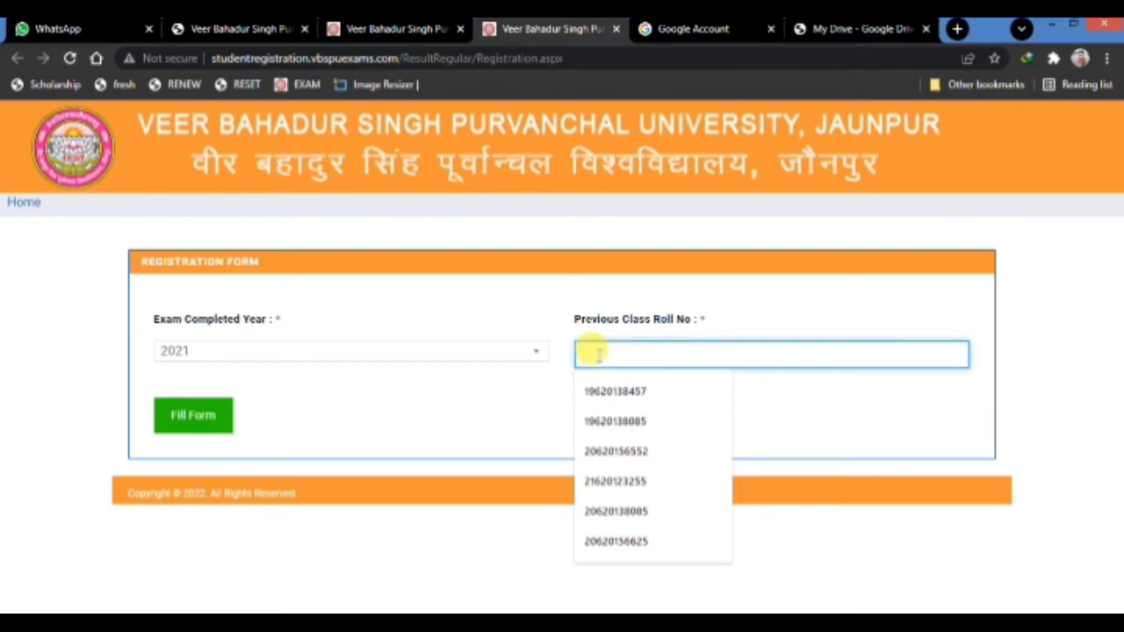
pyautogui.press('Down')
pyautogui.press('Down')
pyautogui.press('Down')
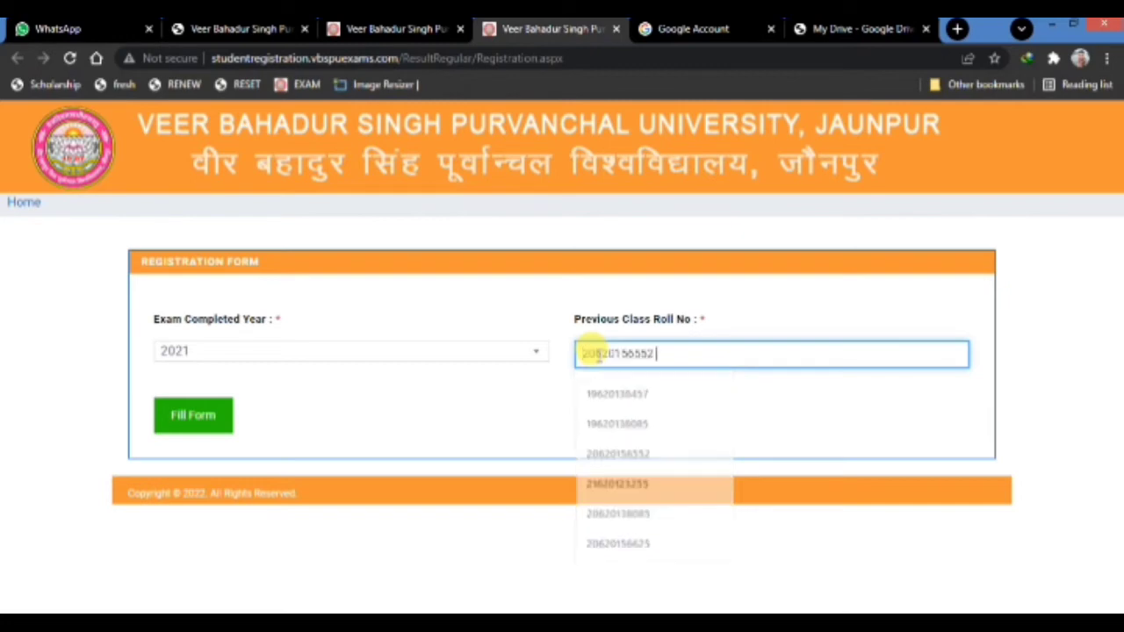
pyautogui.press('Return')
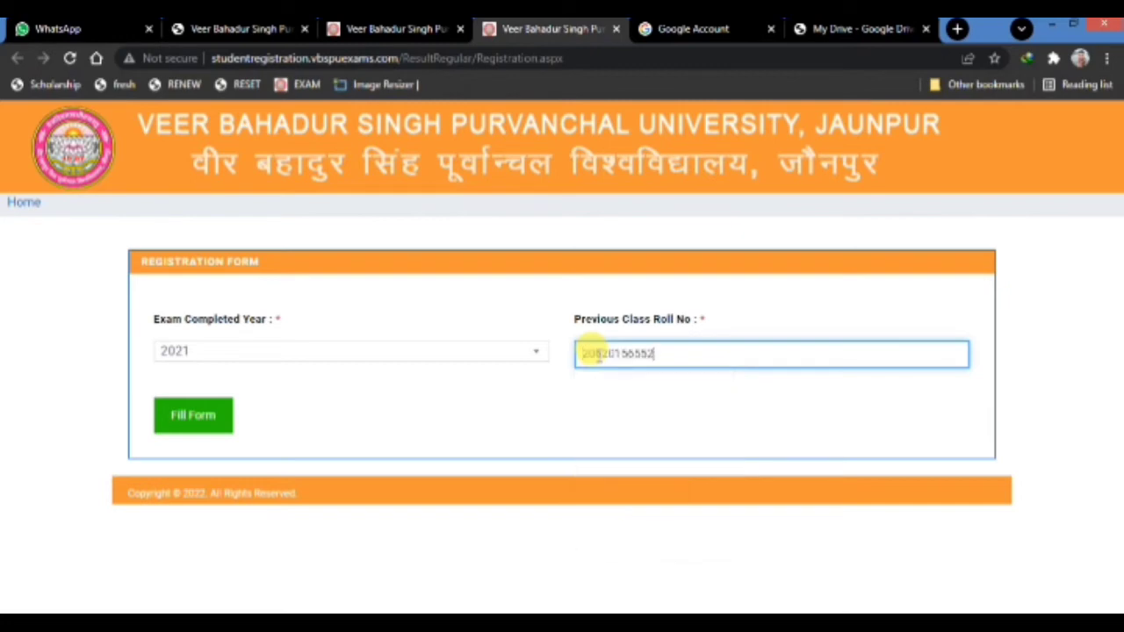
pyautogui.click(181, 421)
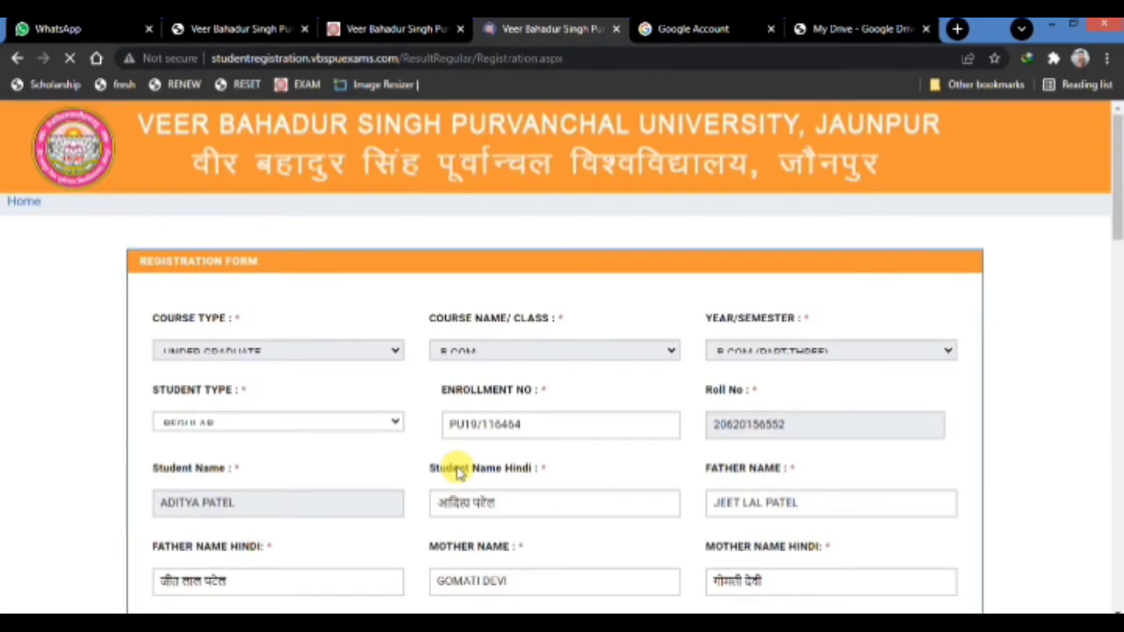
# - Select FACULTY OF COMMERCE as the subject and add its papers to the form
pyautogui.moveTo(1115, 220); pyautogui.dragTo(1115, 348)
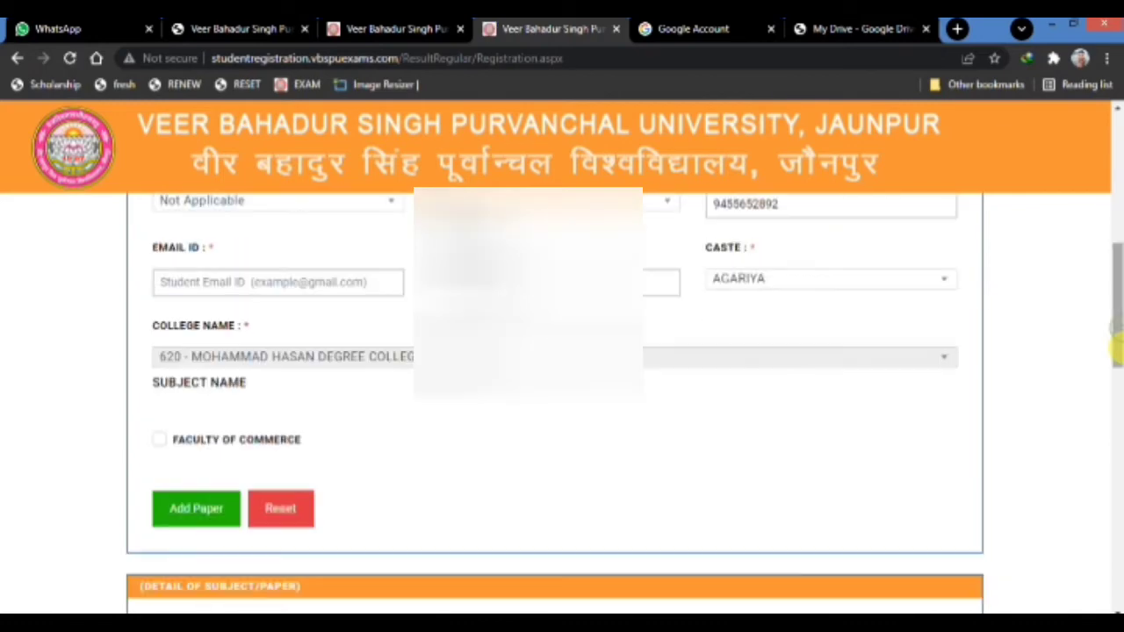
pyautogui.click(159, 440)
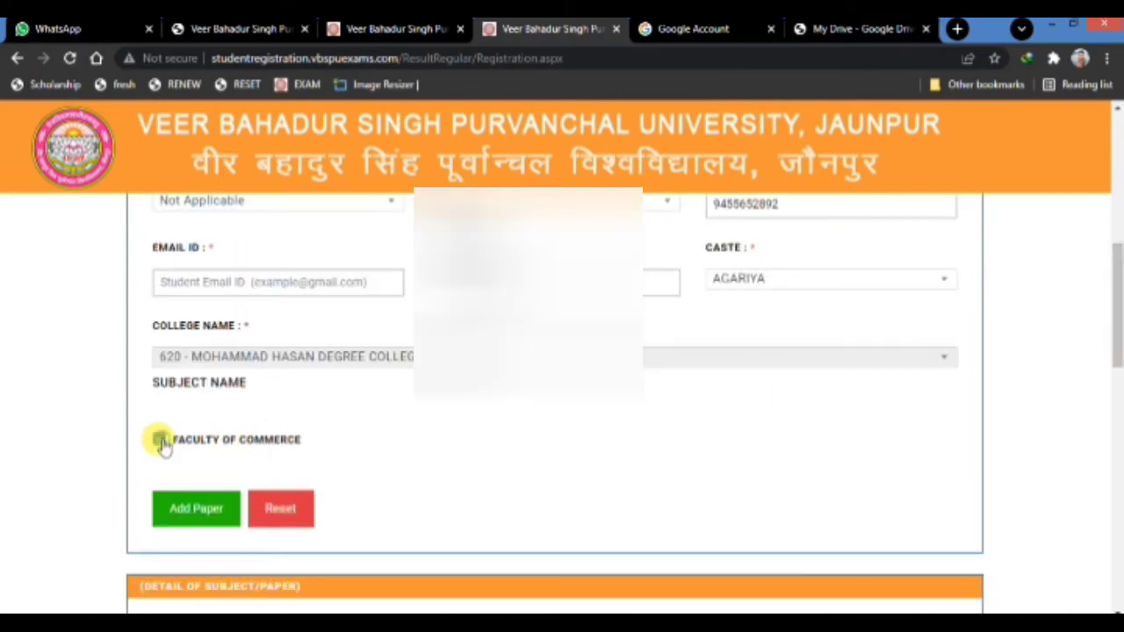
pyautogui.click(204, 516)
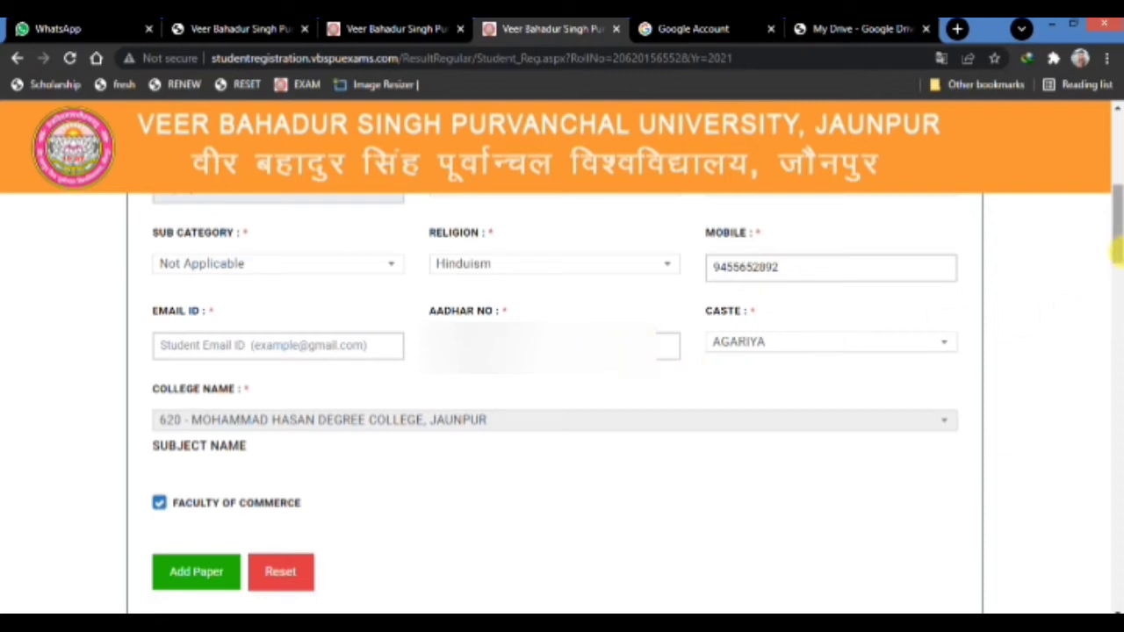
# - Choose PRINCIPLES OF MARKETTING as the paper V option and INTERNATIONAL MARKETTING as the paper VI option
pyautogui.moveTo(1116, 254); pyautogui.dragTo(1116, 370)
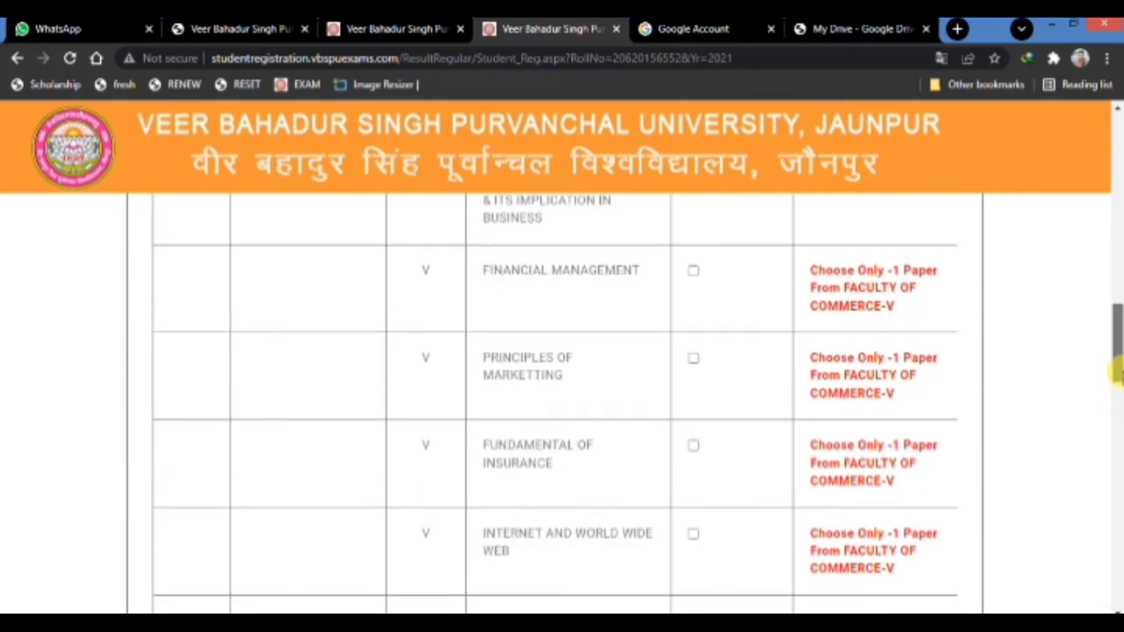
pyautogui.moveTo(1115, 373)
pyautogui.mouseDown()
pyautogui.moveTo(1116, 460)
pyautogui.moveTo(1106, 366)
pyautogui.mouseUp()
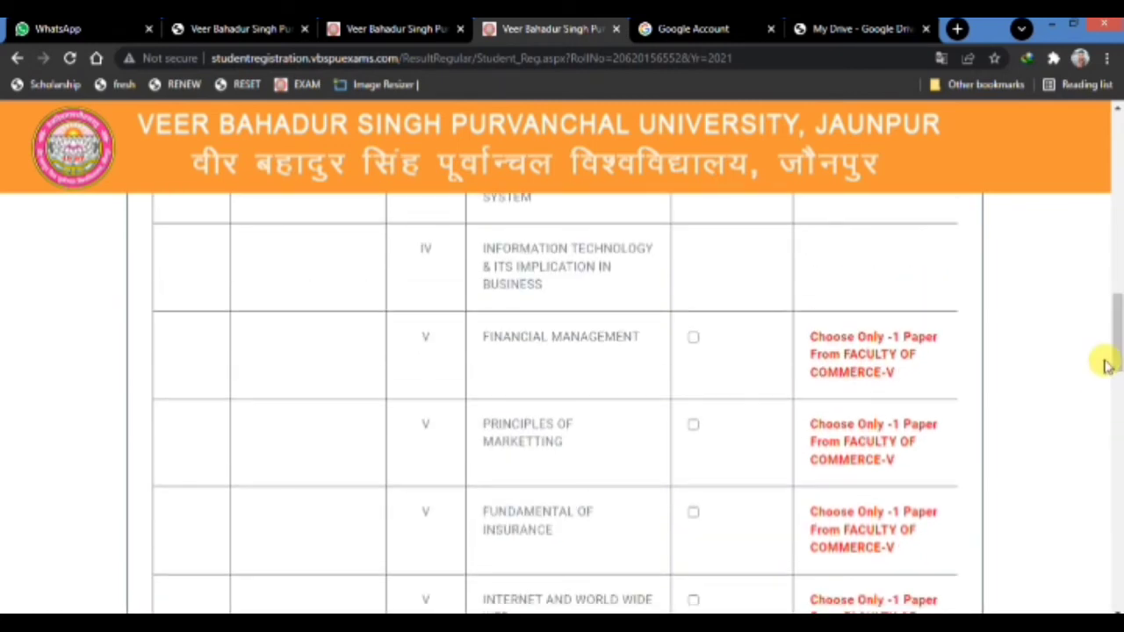
pyautogui.click(692, 429)
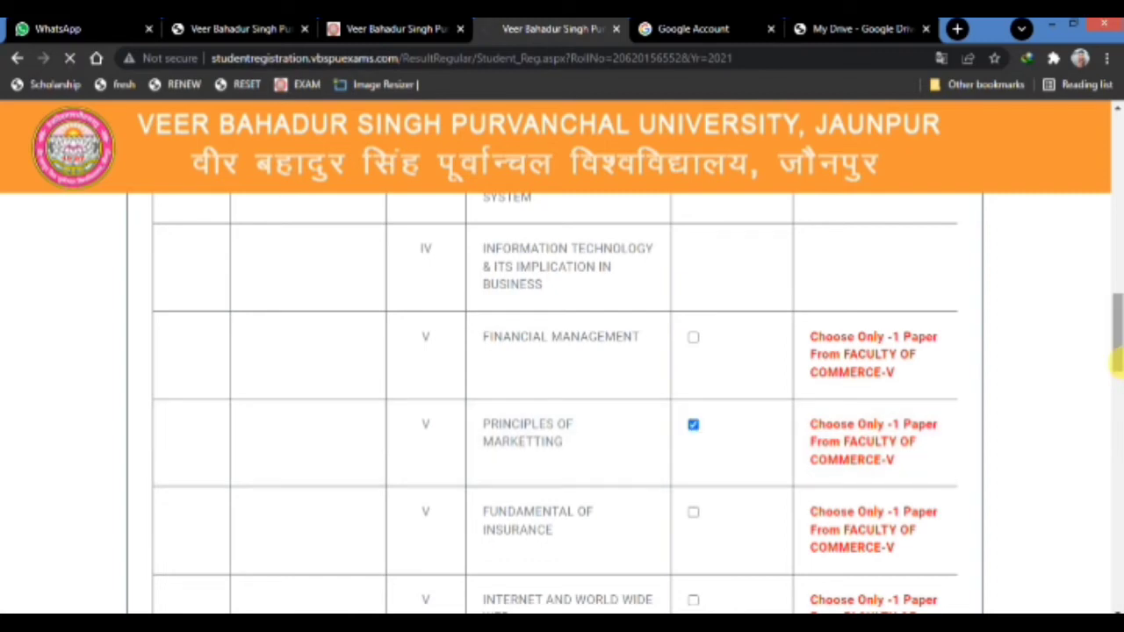
pyautogui.moveTo(1115, 359); pyautogui.dragTo(1116, 463)
pyautogui.moveTo(1115, 356); pyautogui.dragTo(1115, 452)
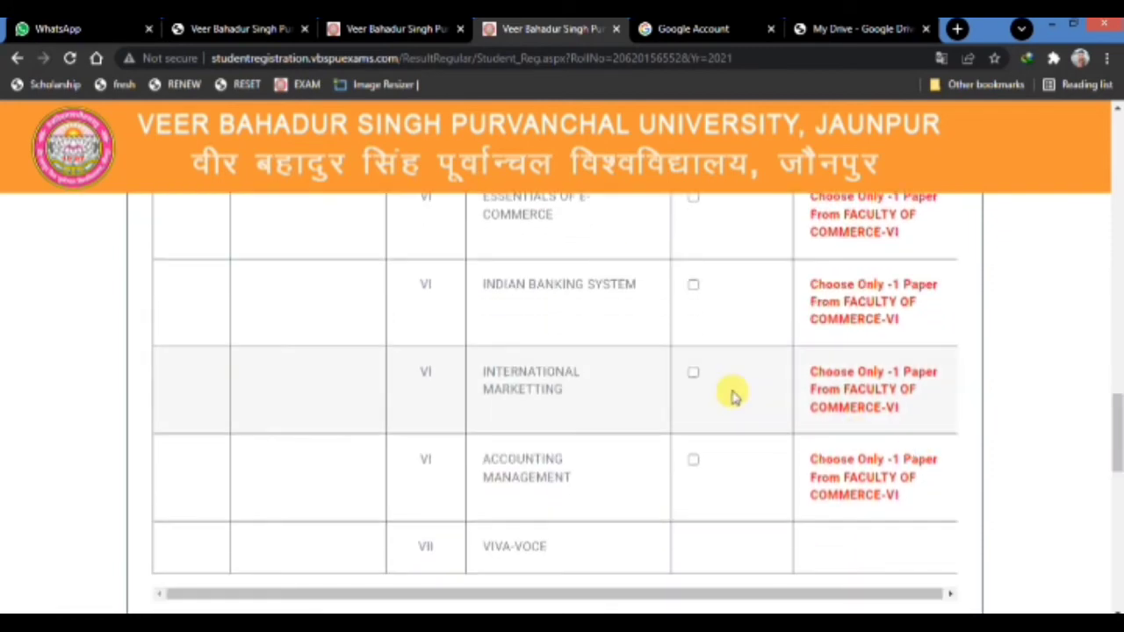
pyautogui.click(692, 372)
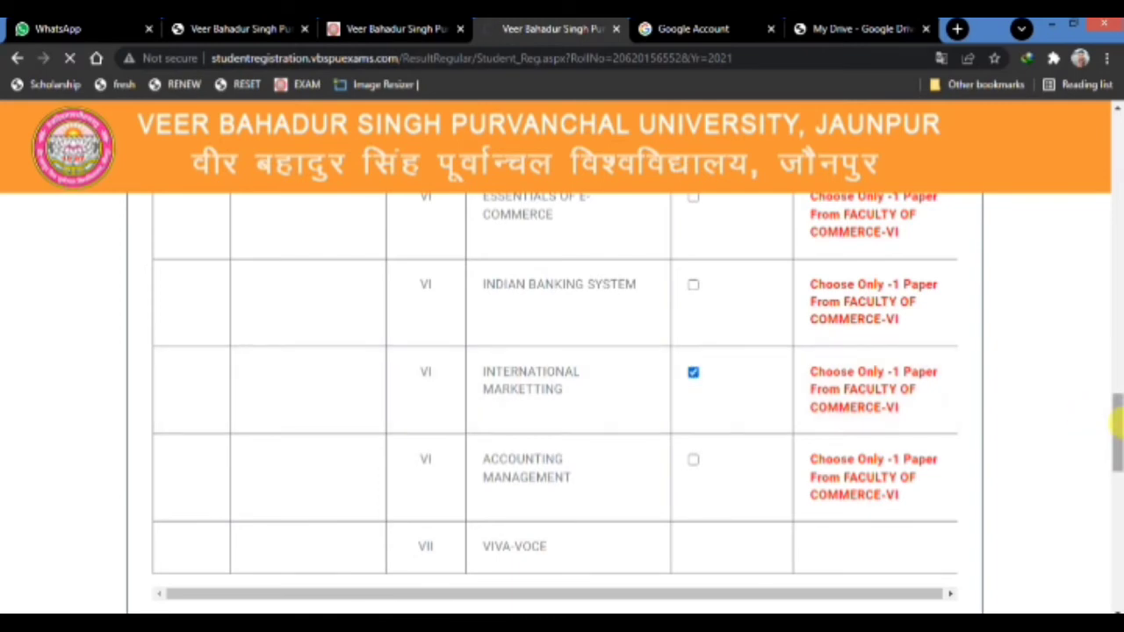
pyautogui.moveTo(1115, 426); pyautogui.dragTo(1115, 475)
pyautogui.moveTo(1115, 452); pyautogui.dragTo(1115, 513)
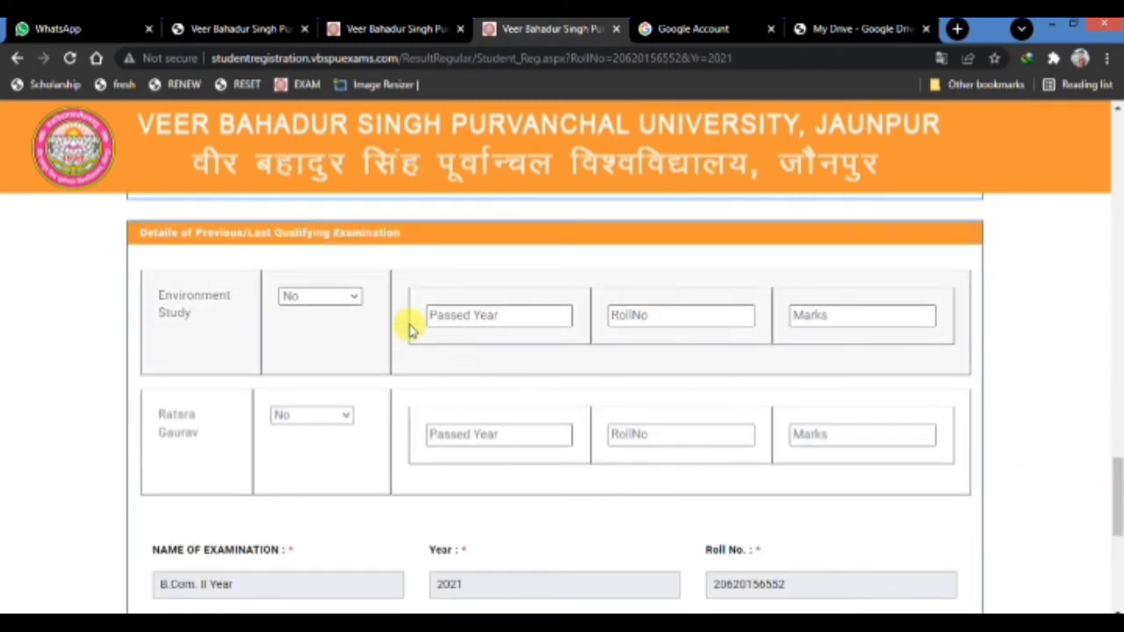
pyautogui.click(352, 300)
pyautogui.click(341, 326)
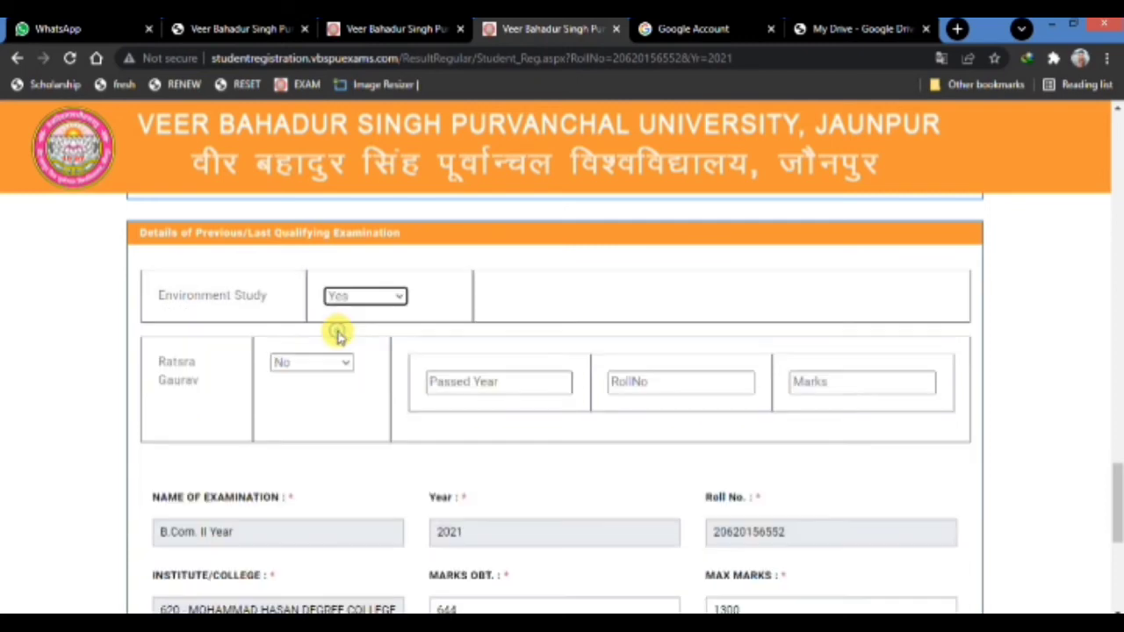
pyautogui.click(353, 298)
pyautogui.click(354, 323)
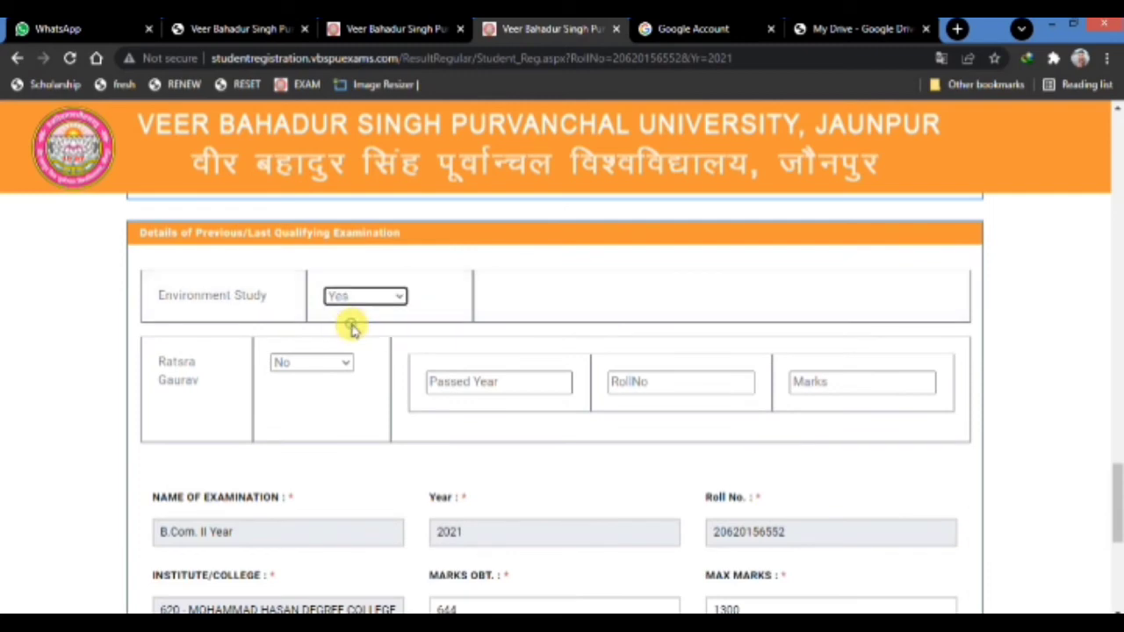
pyautogui.click(351, 303)
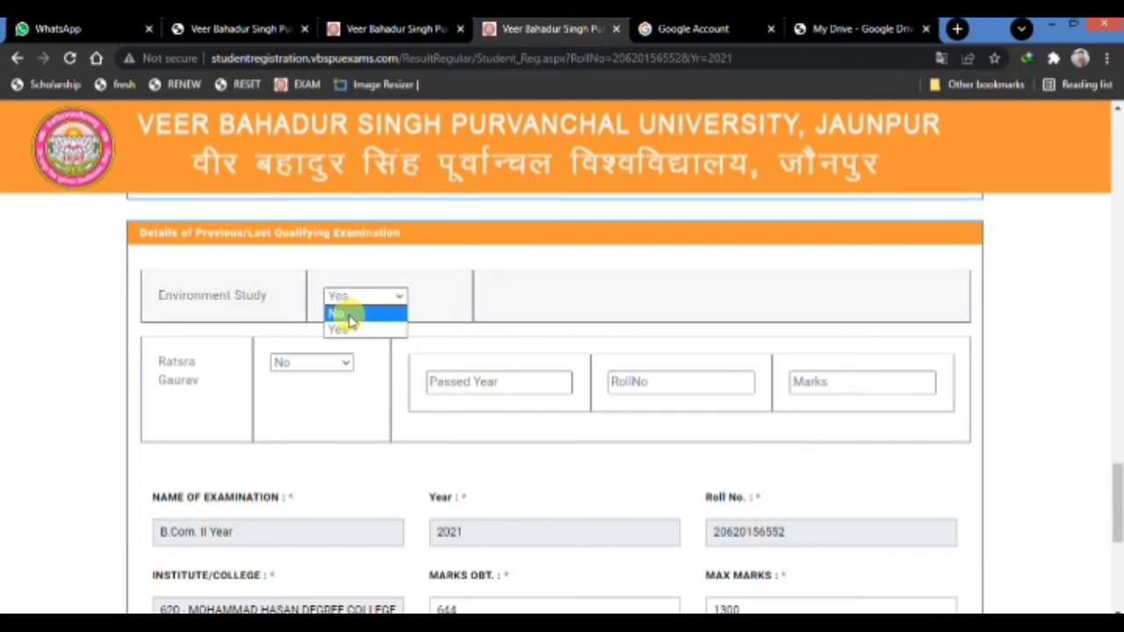
pyautogui.click(348, 314)
# - Set the passed year to 2021 for both Environment Study and Ratsra Gaurav
pyautogui.click(458, 317)
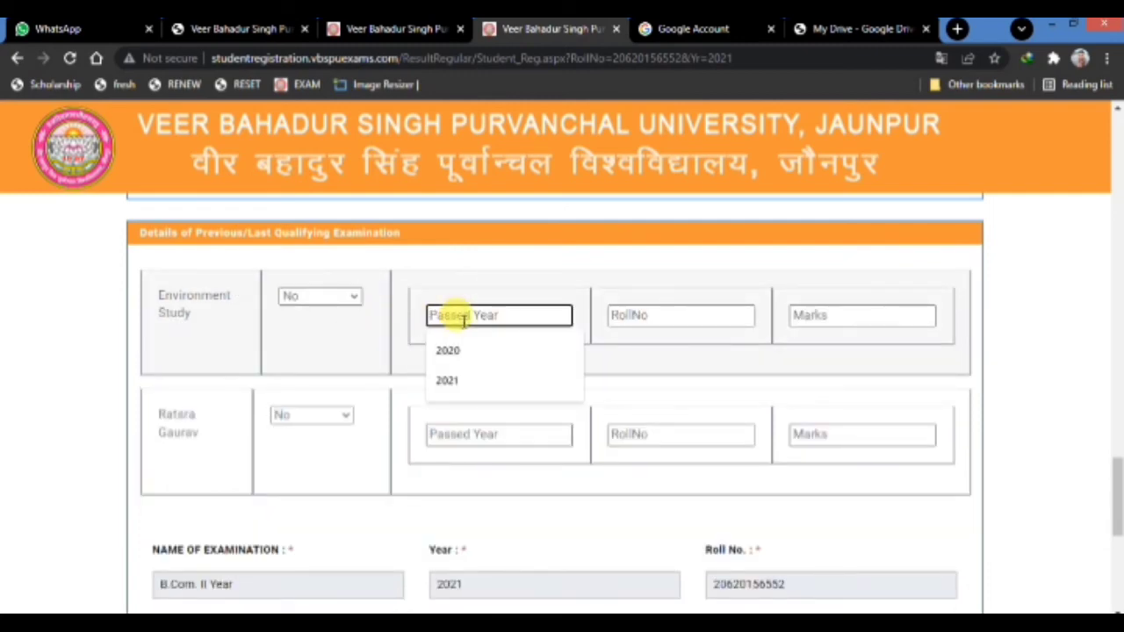
pyautogui.click(462, 379)
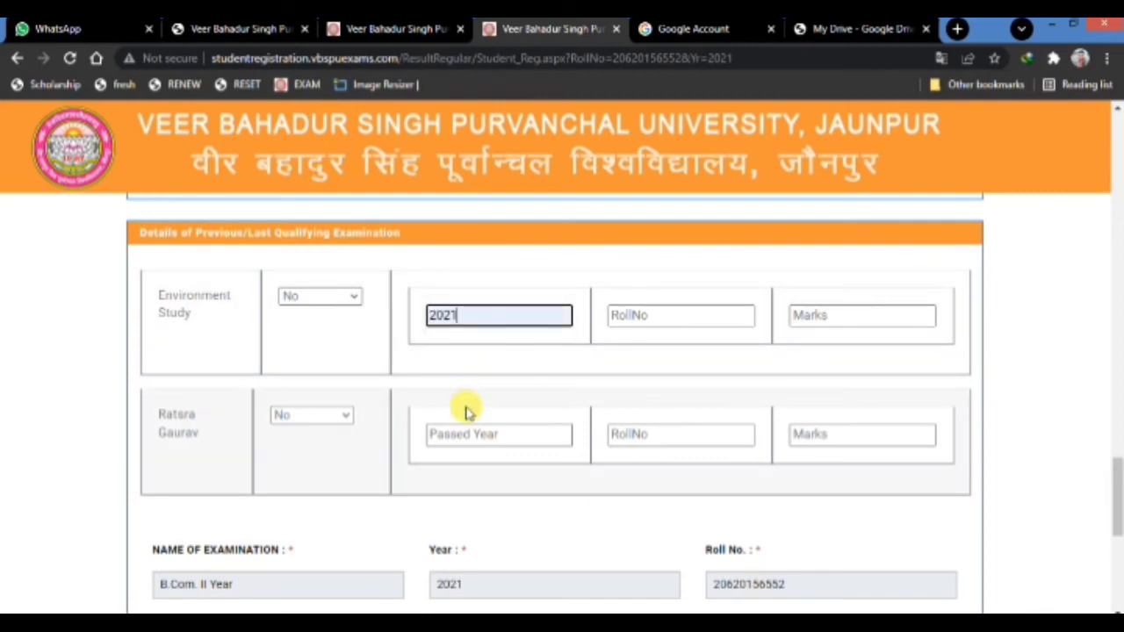
pyautogui.click(466, 430)
pyautogui.click(463, 499)
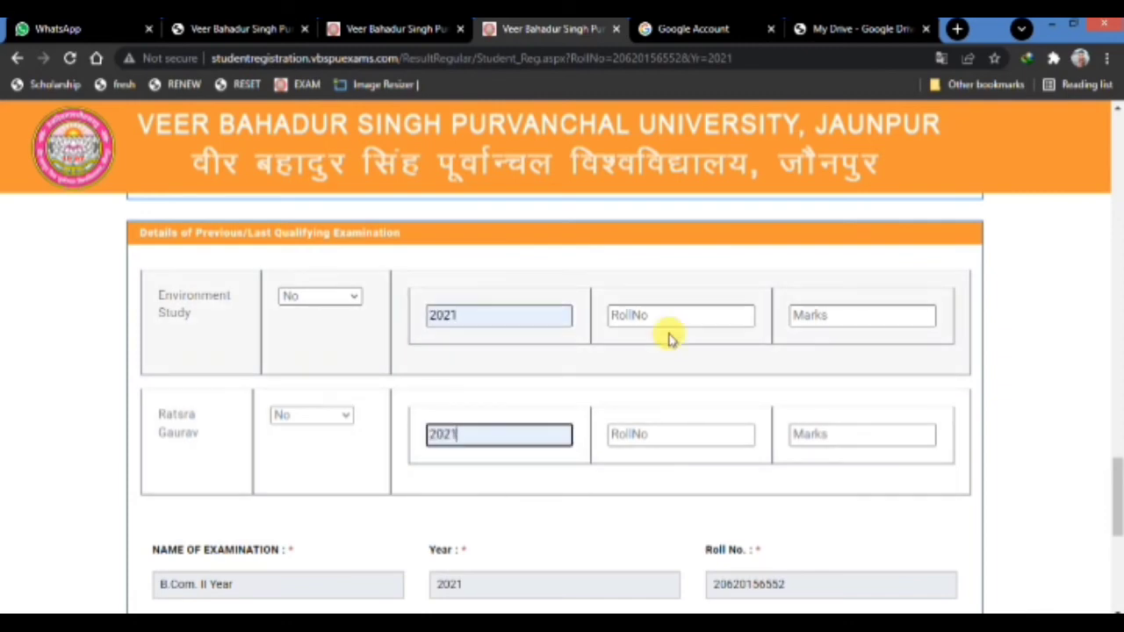
# - Enter the student's roll number for Environment Study and Ratsra Gaurav, with marks of 55 and 50 respectively
pyautogui.click(672, 318)
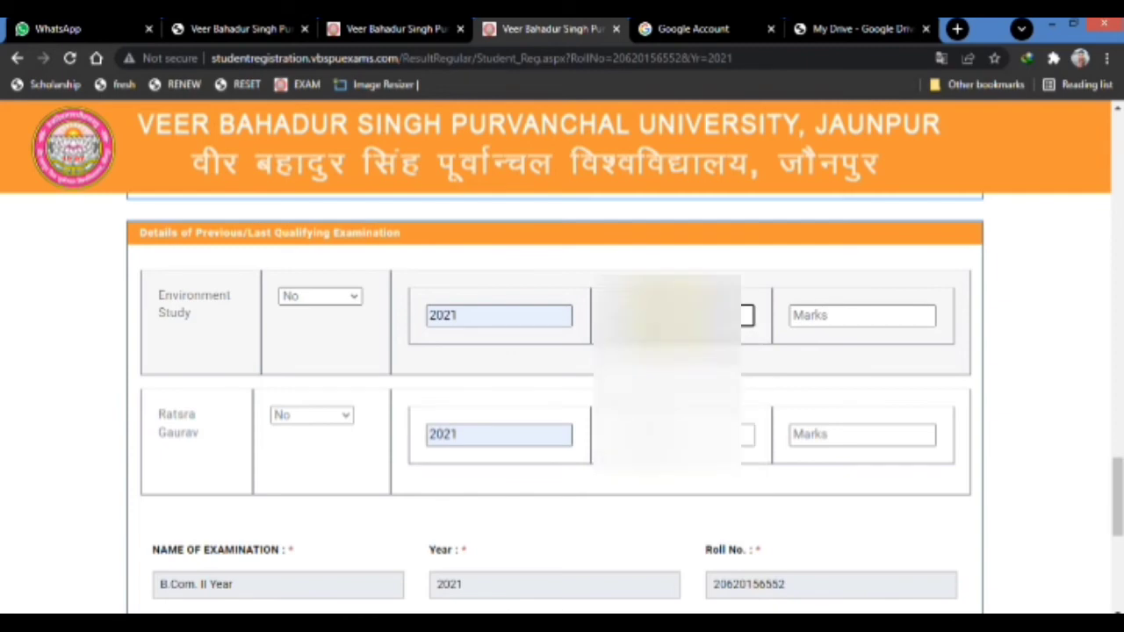
pyautogui.click(797, 318)
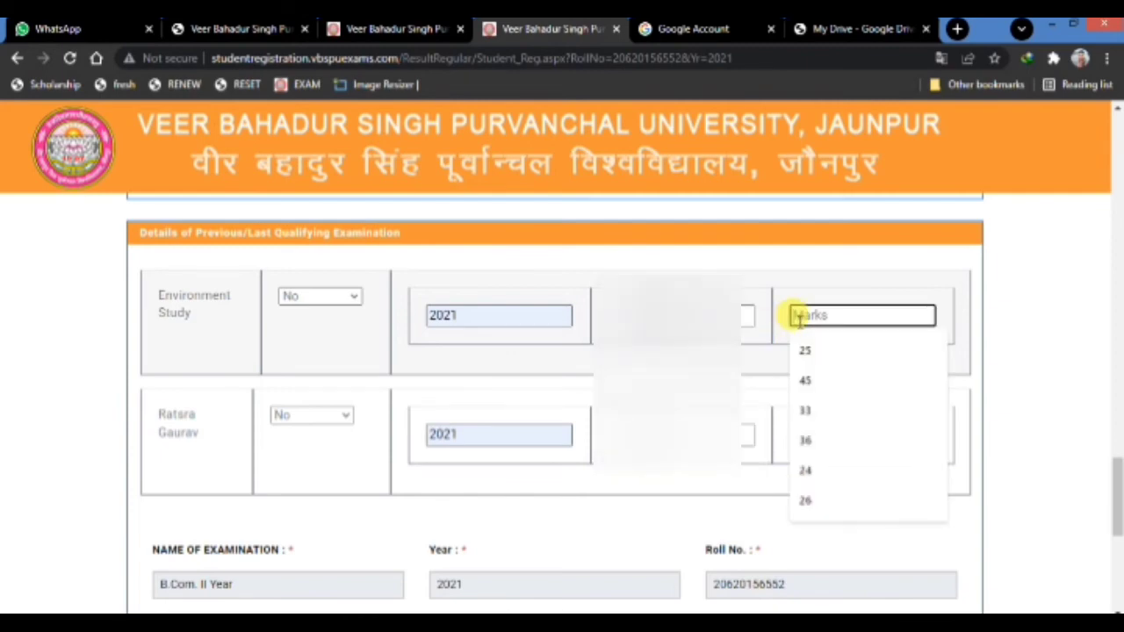
pyautogui.write('55')
pyautogui.click(627, 431)
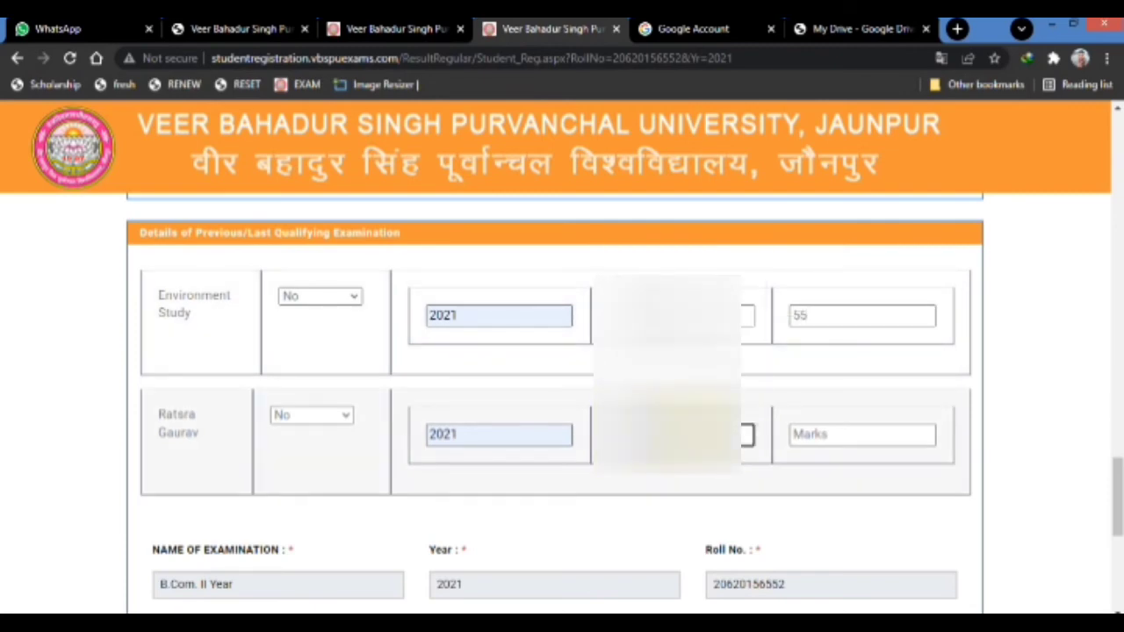
pyautogui.click(862, 435)
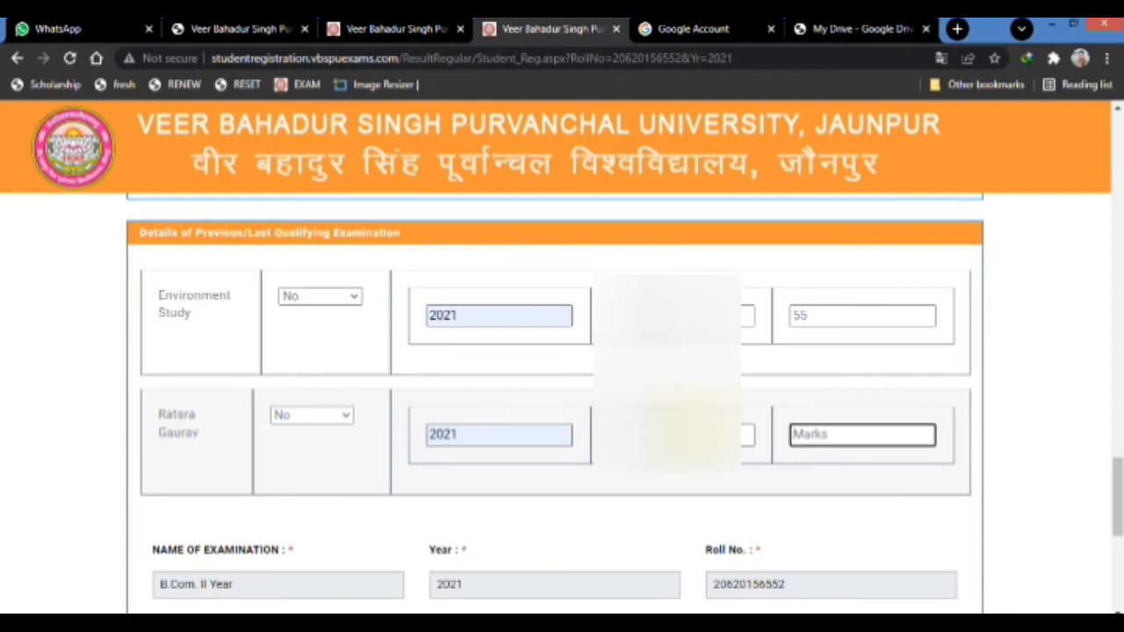
pyautogui.write('50')
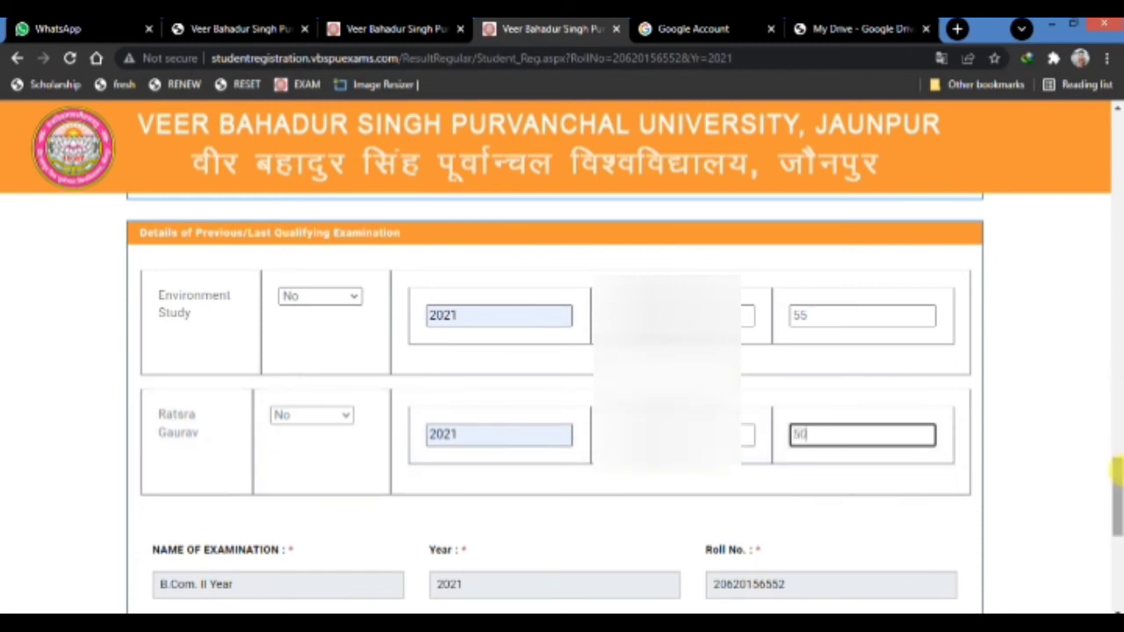
# - Set the student's caste to Other in the personal details of the form
pyautogui.scroll(-4, 1116, 525)
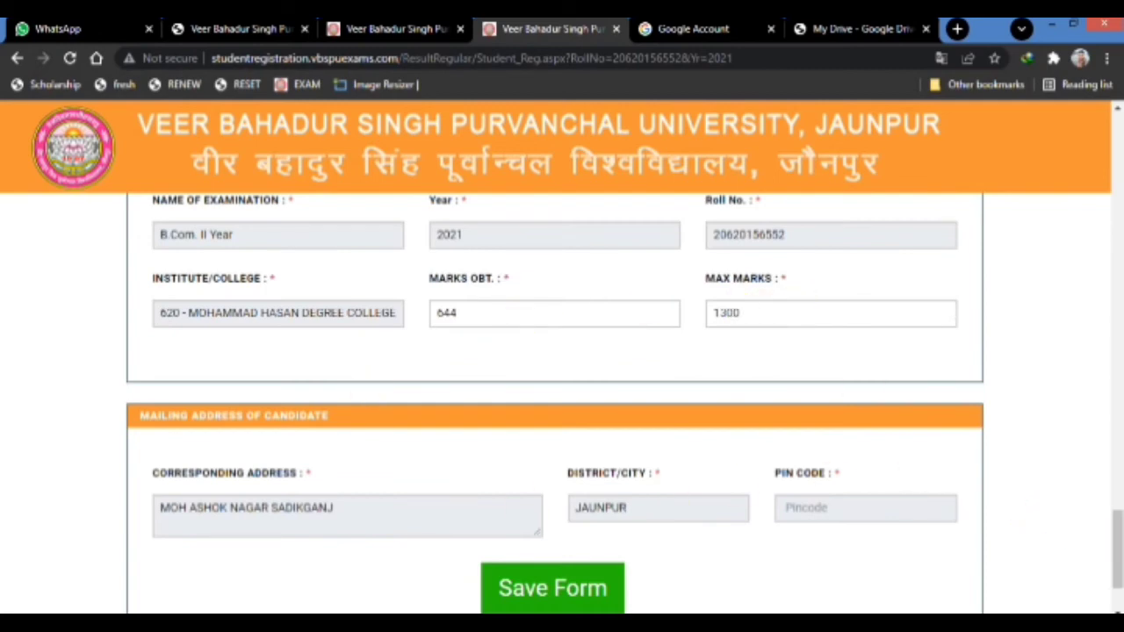
pyautogui.moveTo(1115, 530); pyautogui.dragTo(1116, 212)
pyautogui.click(797, 338)
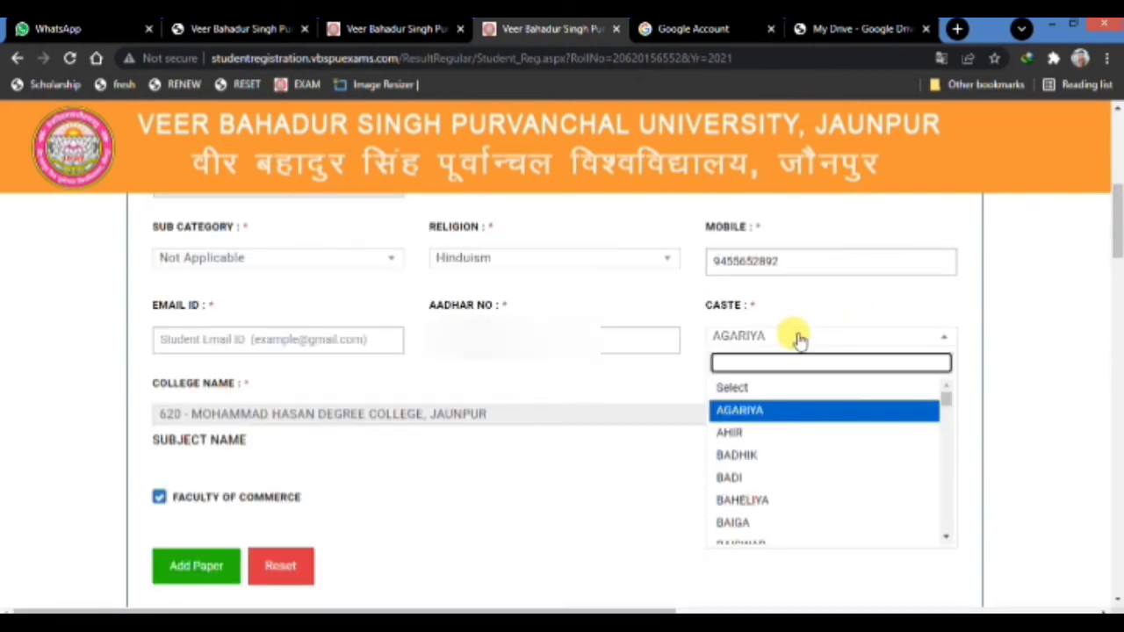
pyautogui.write('oth')
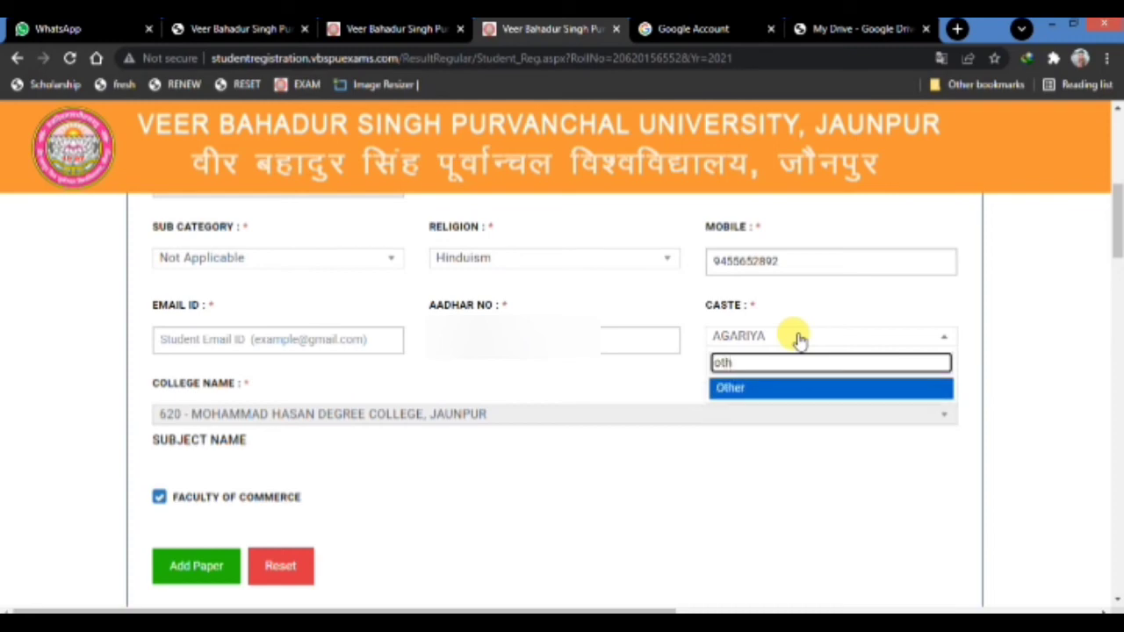
pyautogui.press('Return')
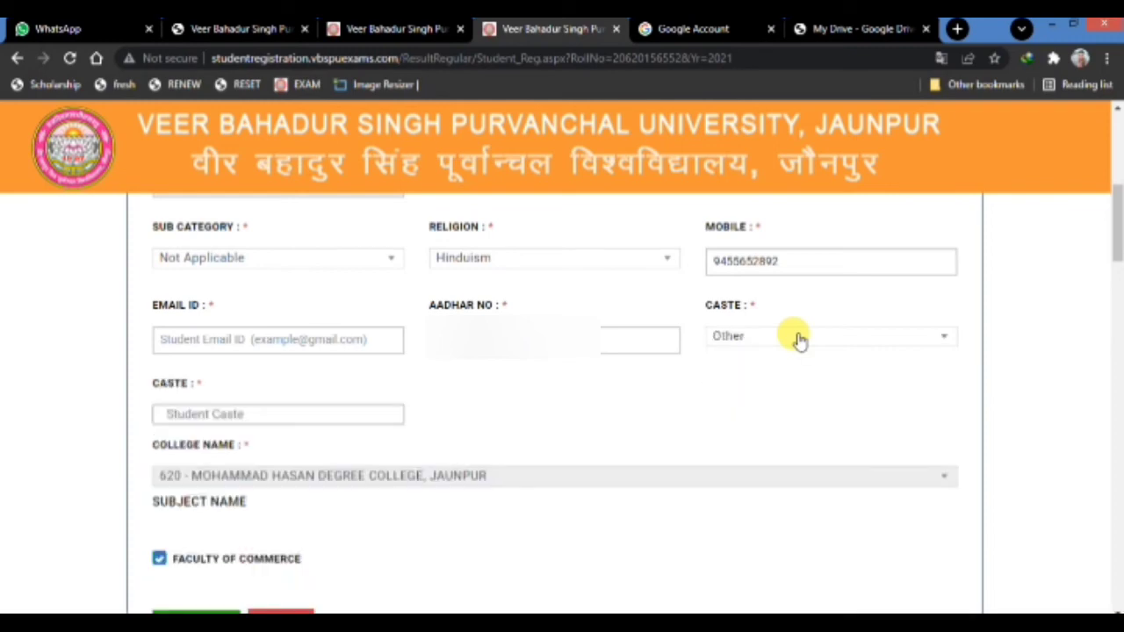
pyautogui.click(204, 415)
pyautogui.write('t')
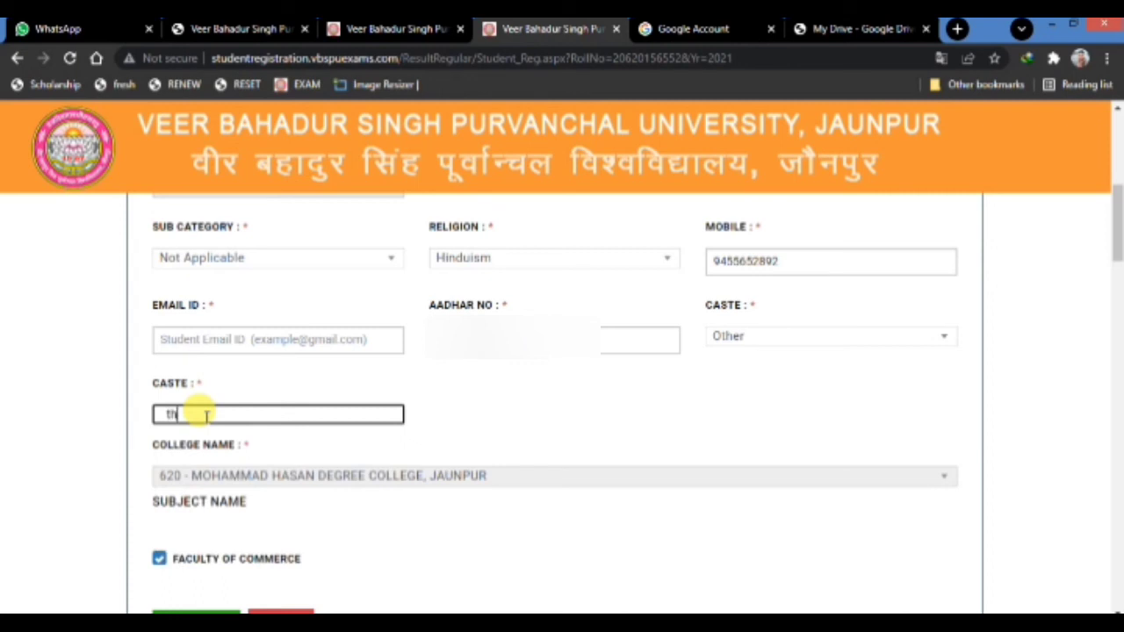
pyautogui.press('BackSpace')
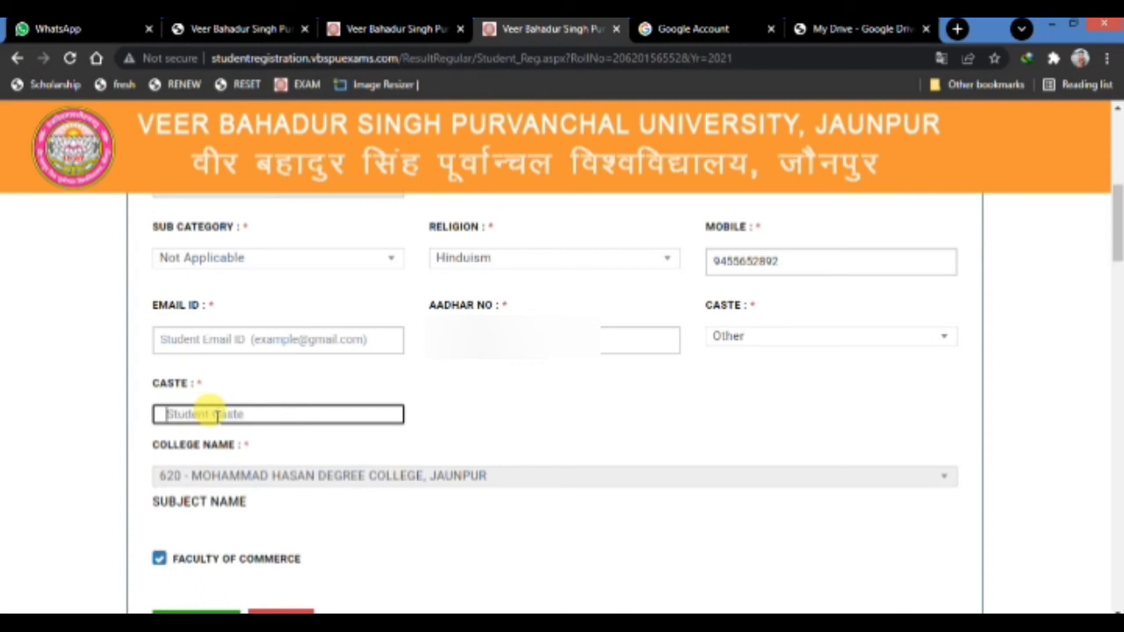
pyautogui.click(729, 339)
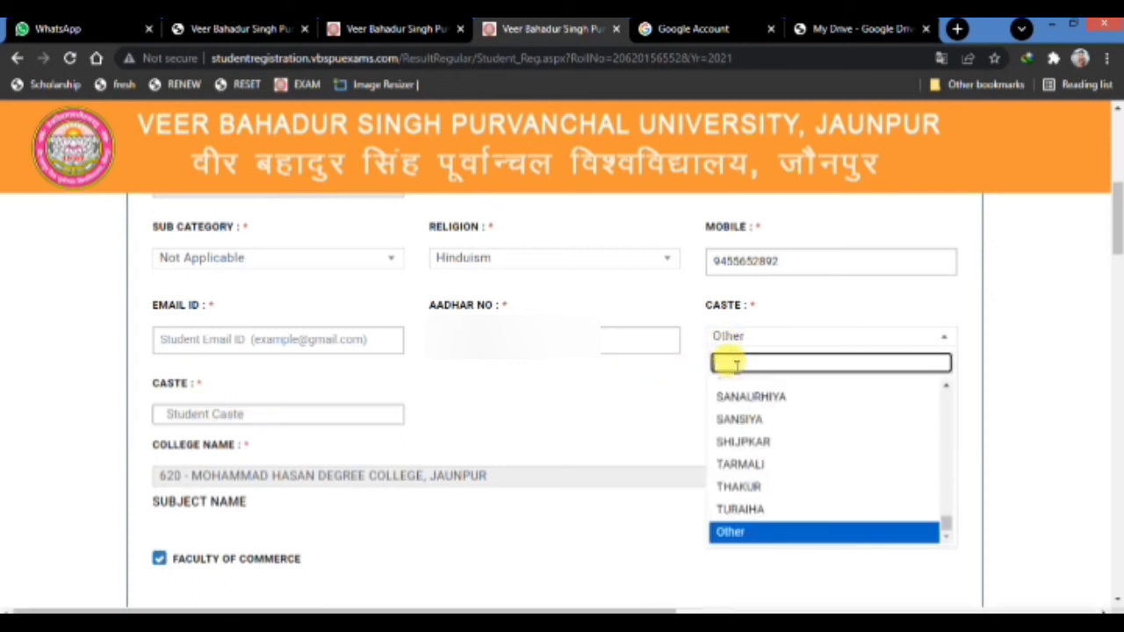
pyautogui.click(665, 368)
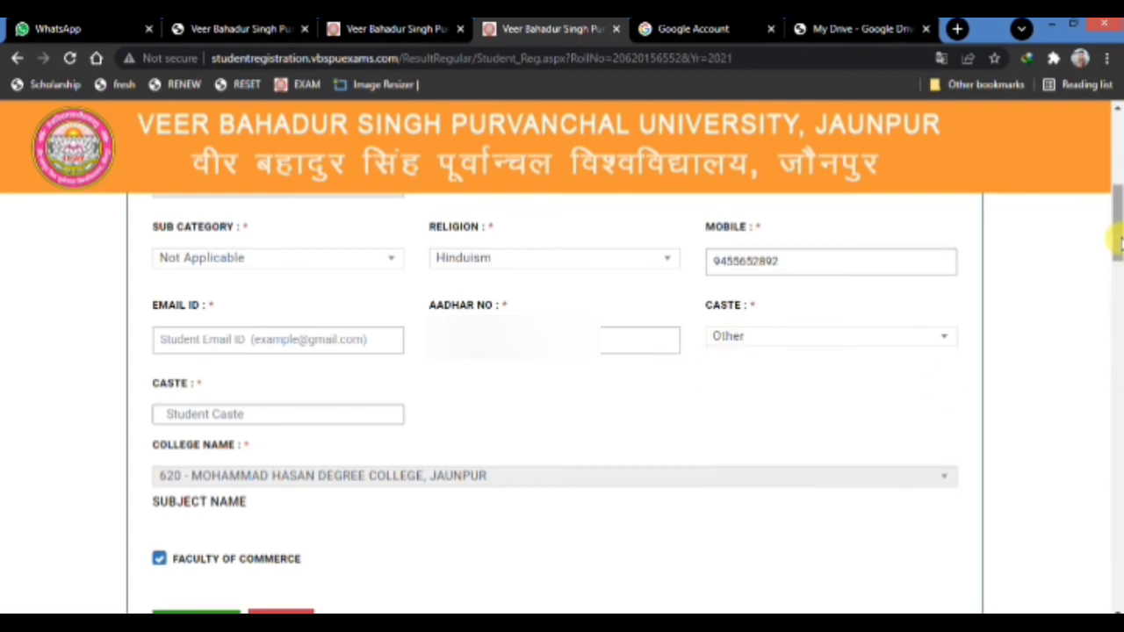
# - Save the completed exam form, acknowledge its submission and view the printable registration form
pyautogui.moveTo(1116, 251); pyautogui.dragTo(1116, 553)
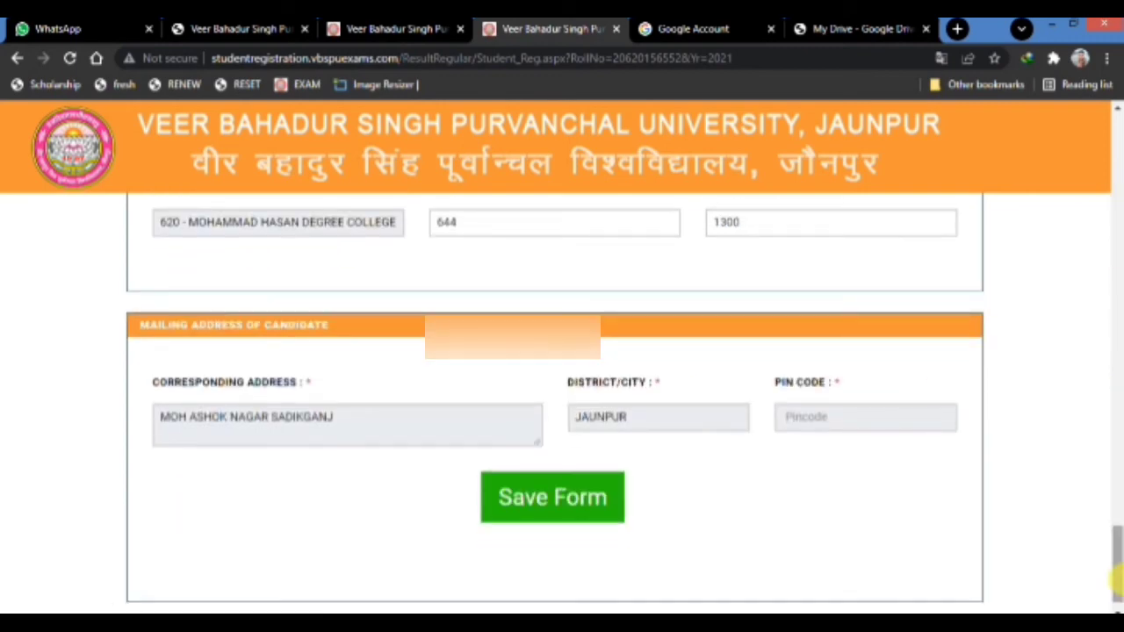
pyautogui.click(578, 502)
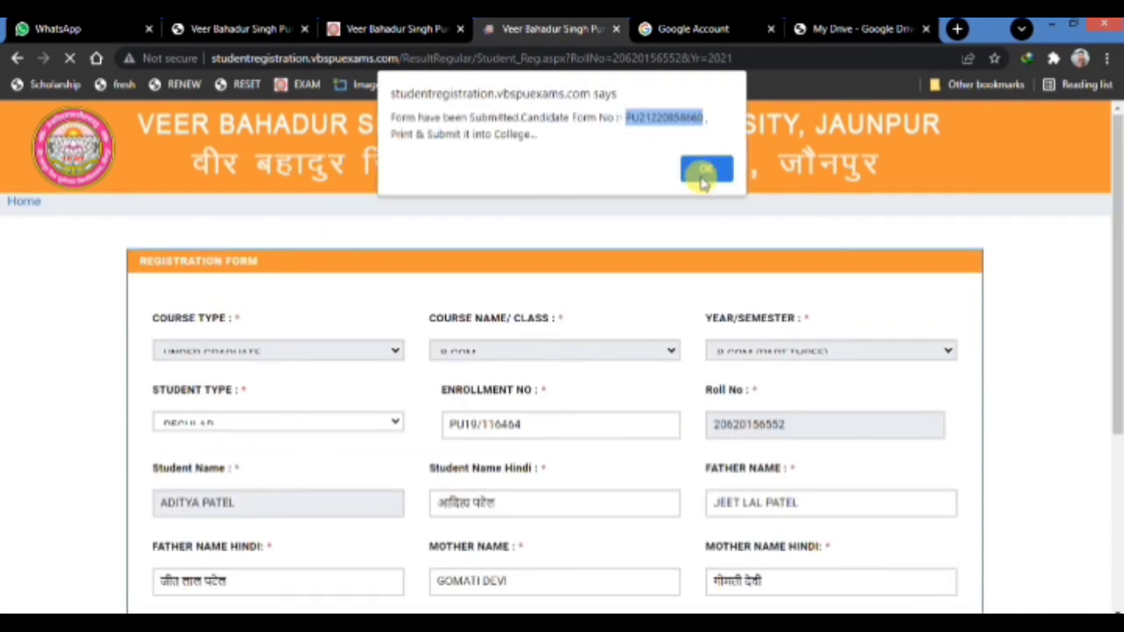
pyautogui.click(704, 172)
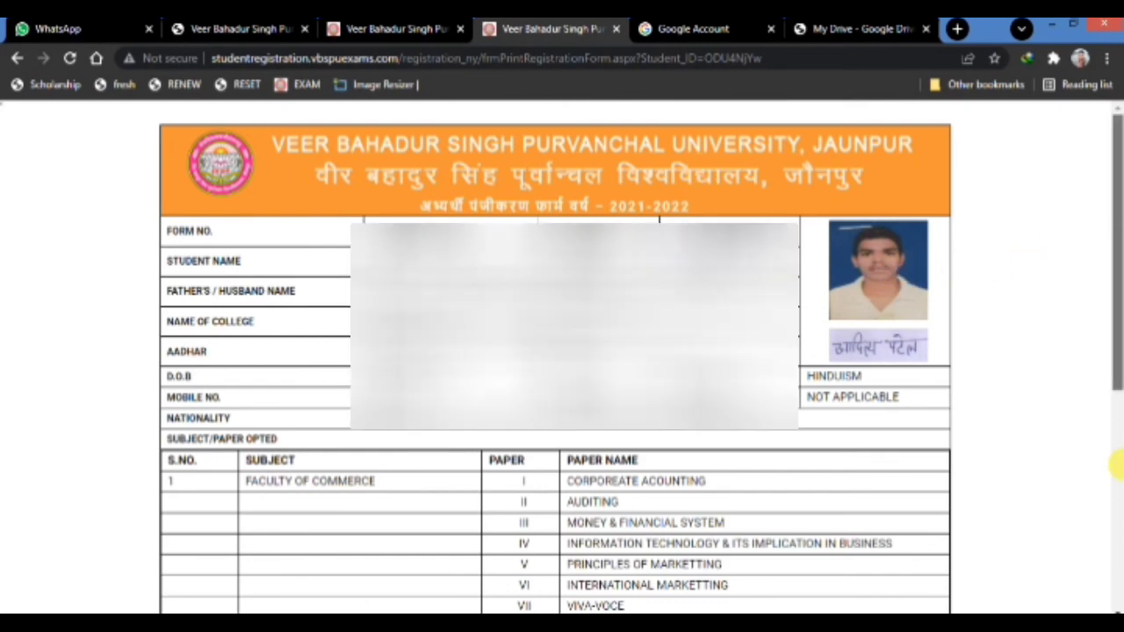
pyautogui.click(1115, 465)
pyautogui.click(1117, 219)
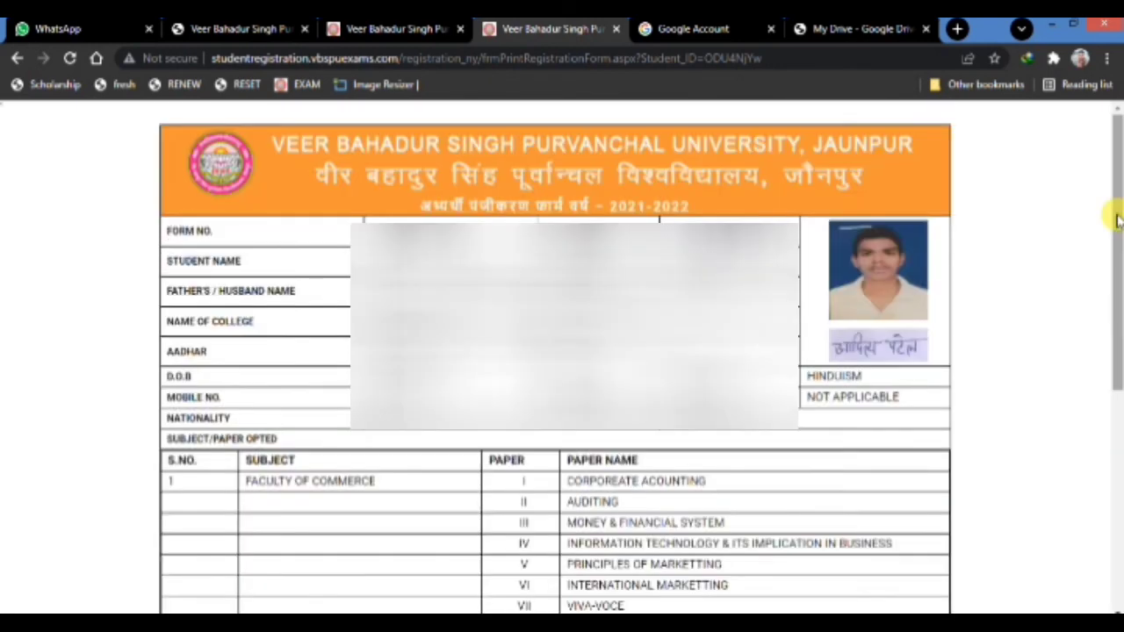